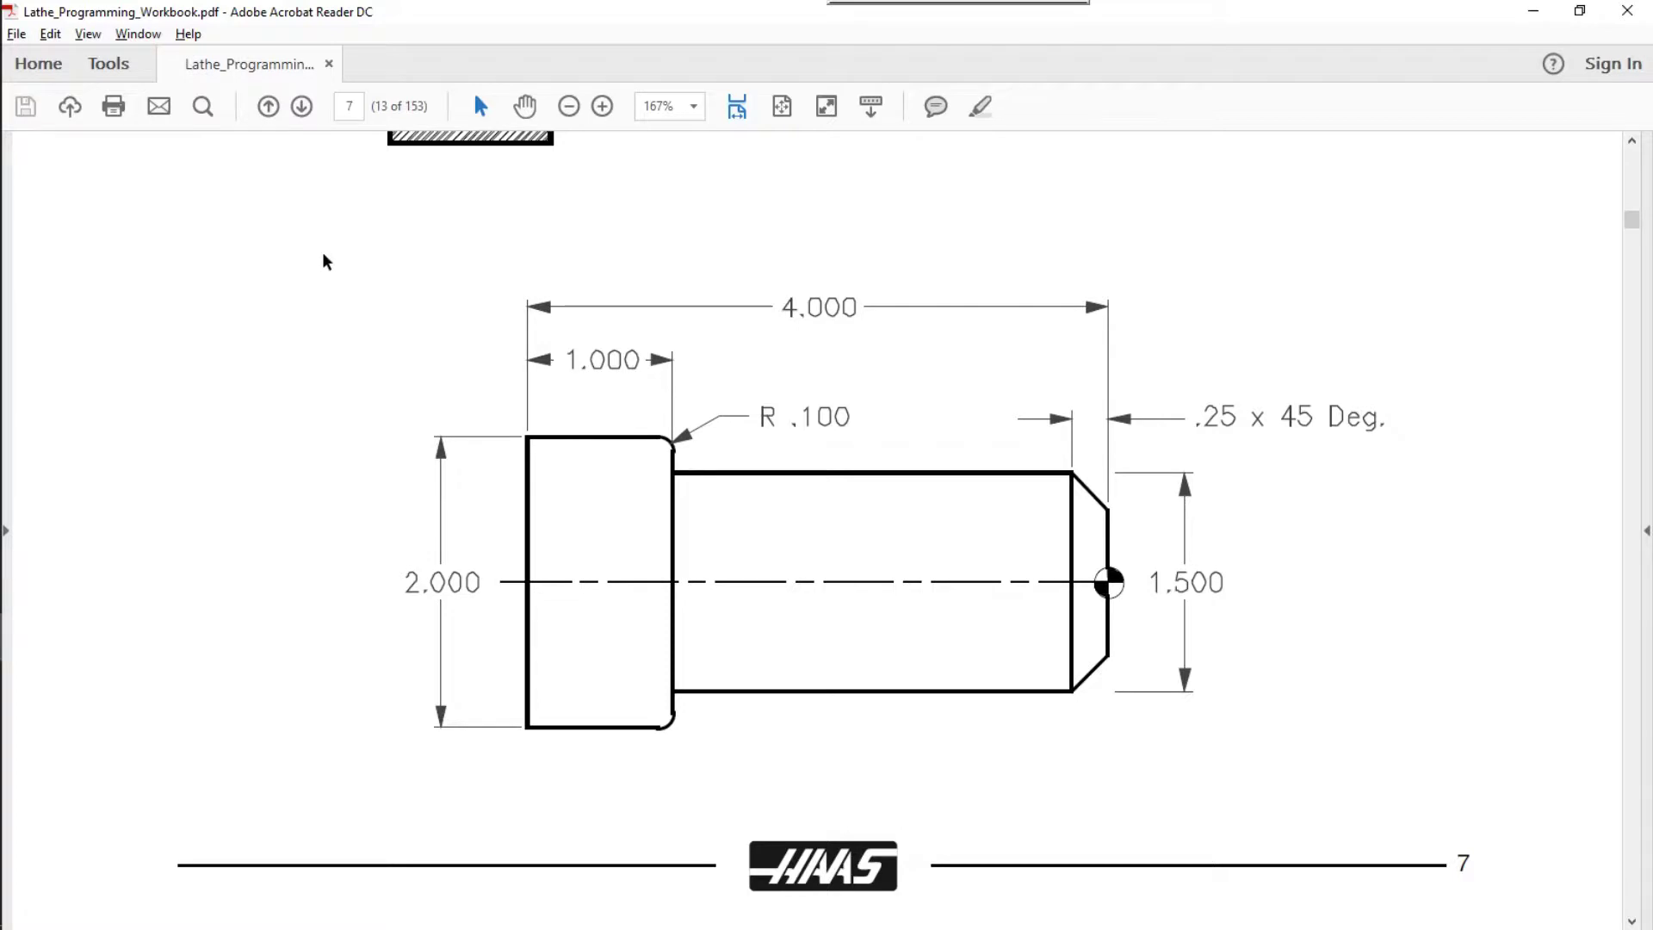
# After reviewing the page-7 part drawing, switch to the Mastercam Lathe part profile
pyautogui.hotkey('alt', 'Tab')
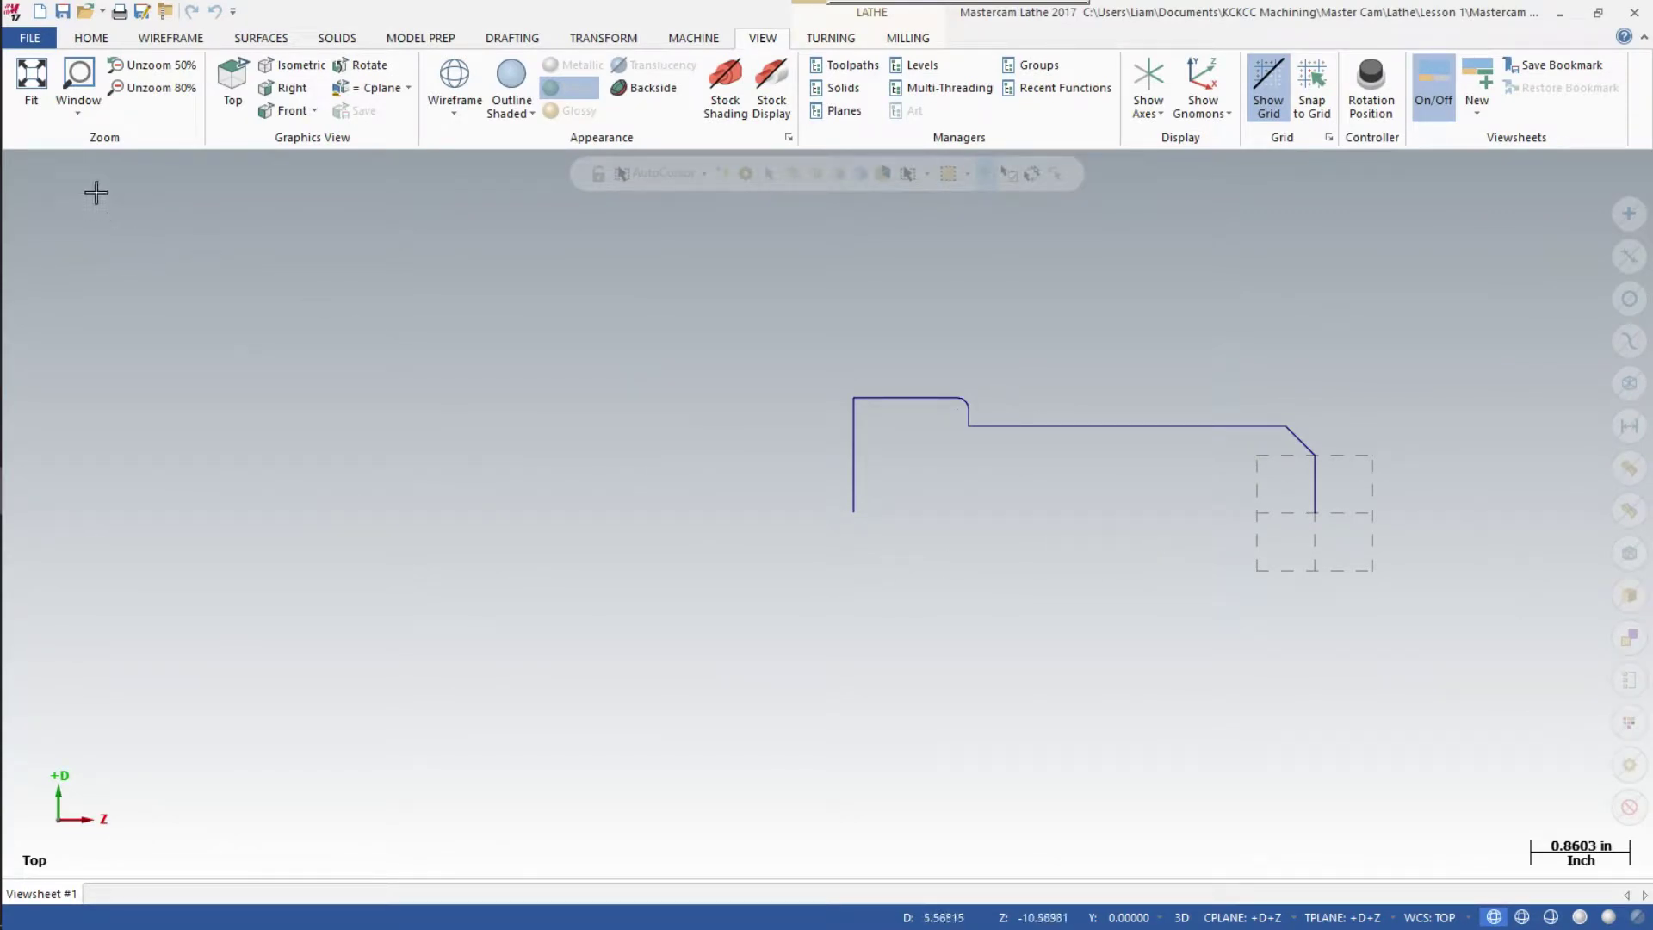
# Fit and unzoom the view 50%, toggle the grid off and on, and show the Toolpaths manager
pyautogui.click(31, 77)
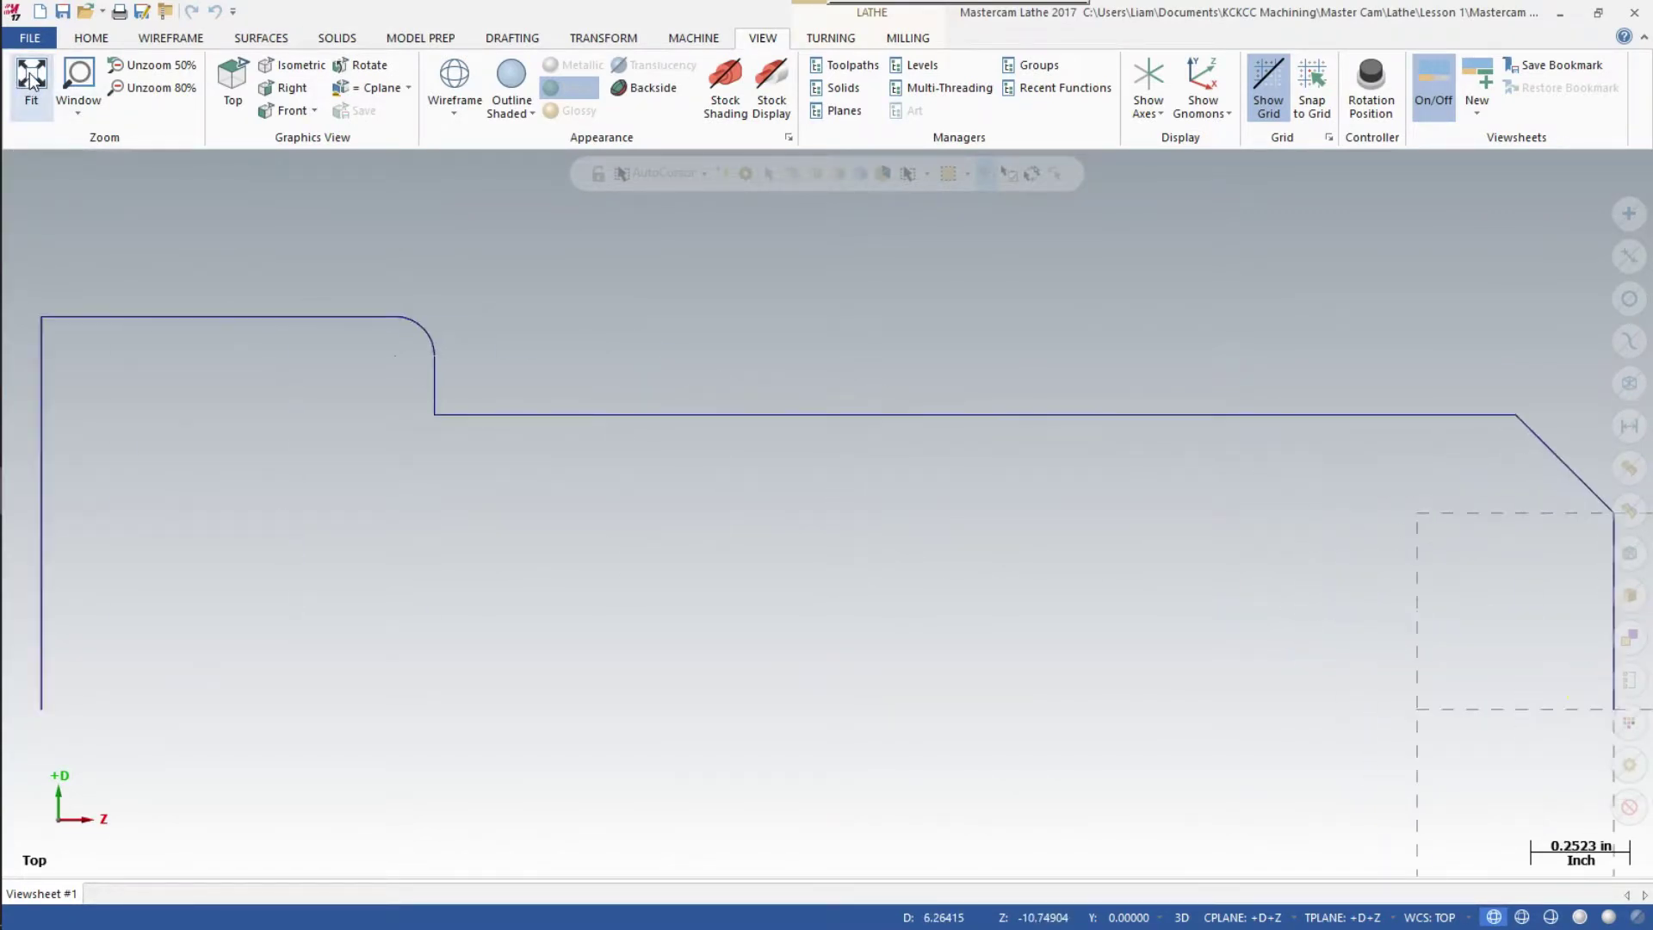
pyautogui.click(164, 67)
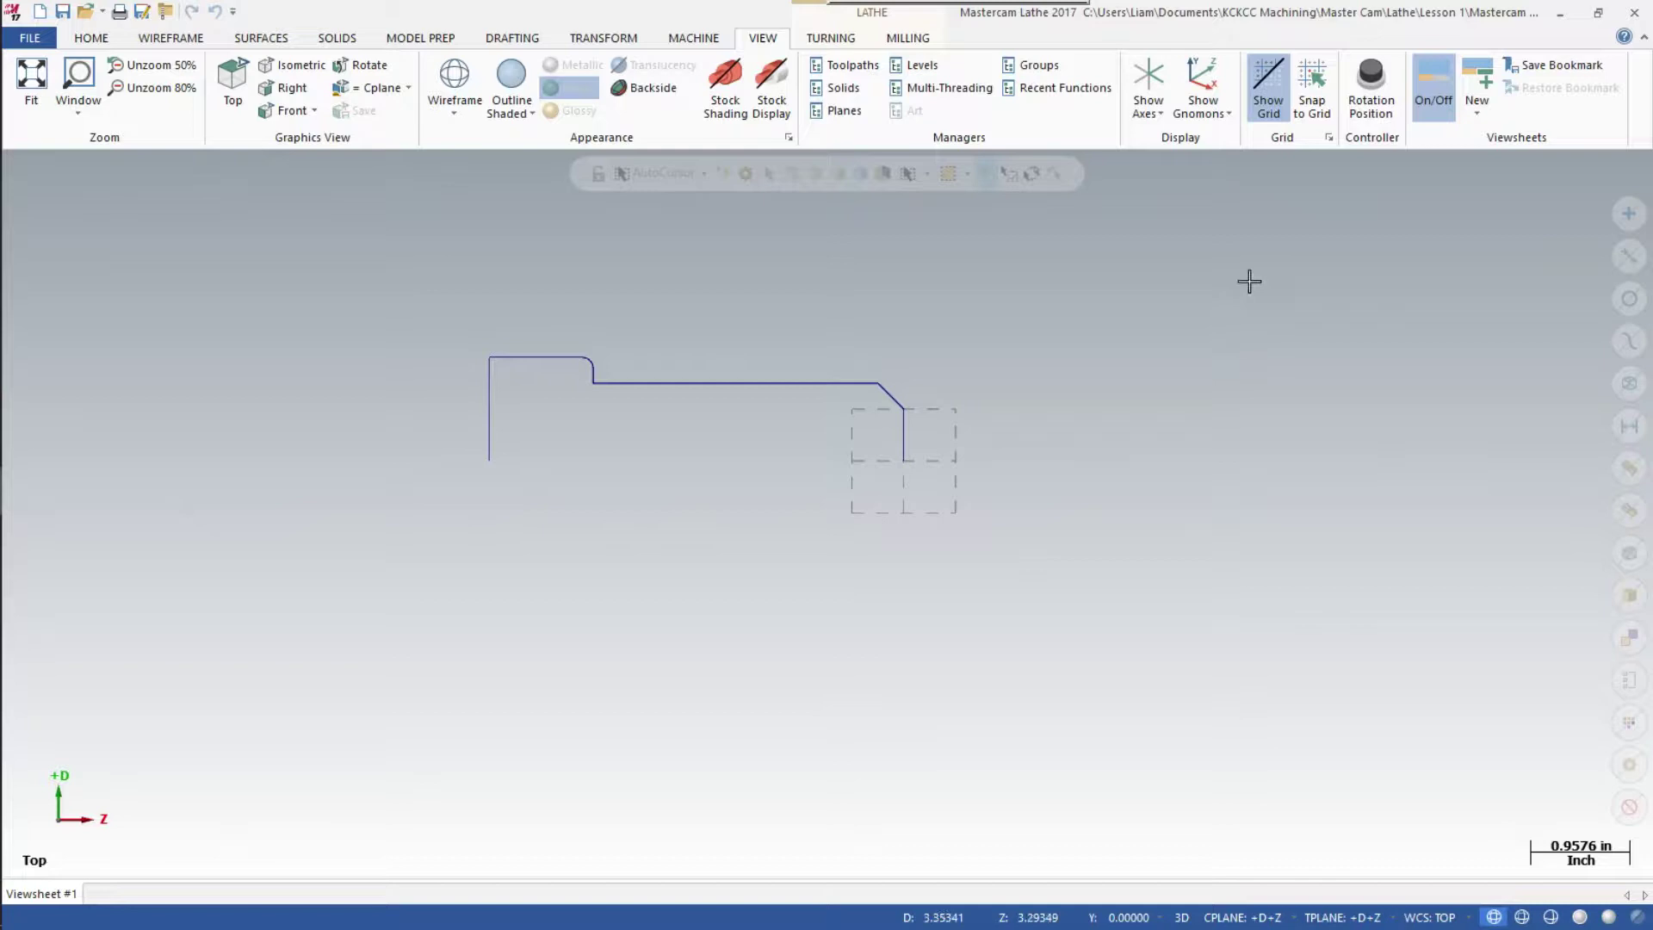
pyautogui.click(1274, 91)
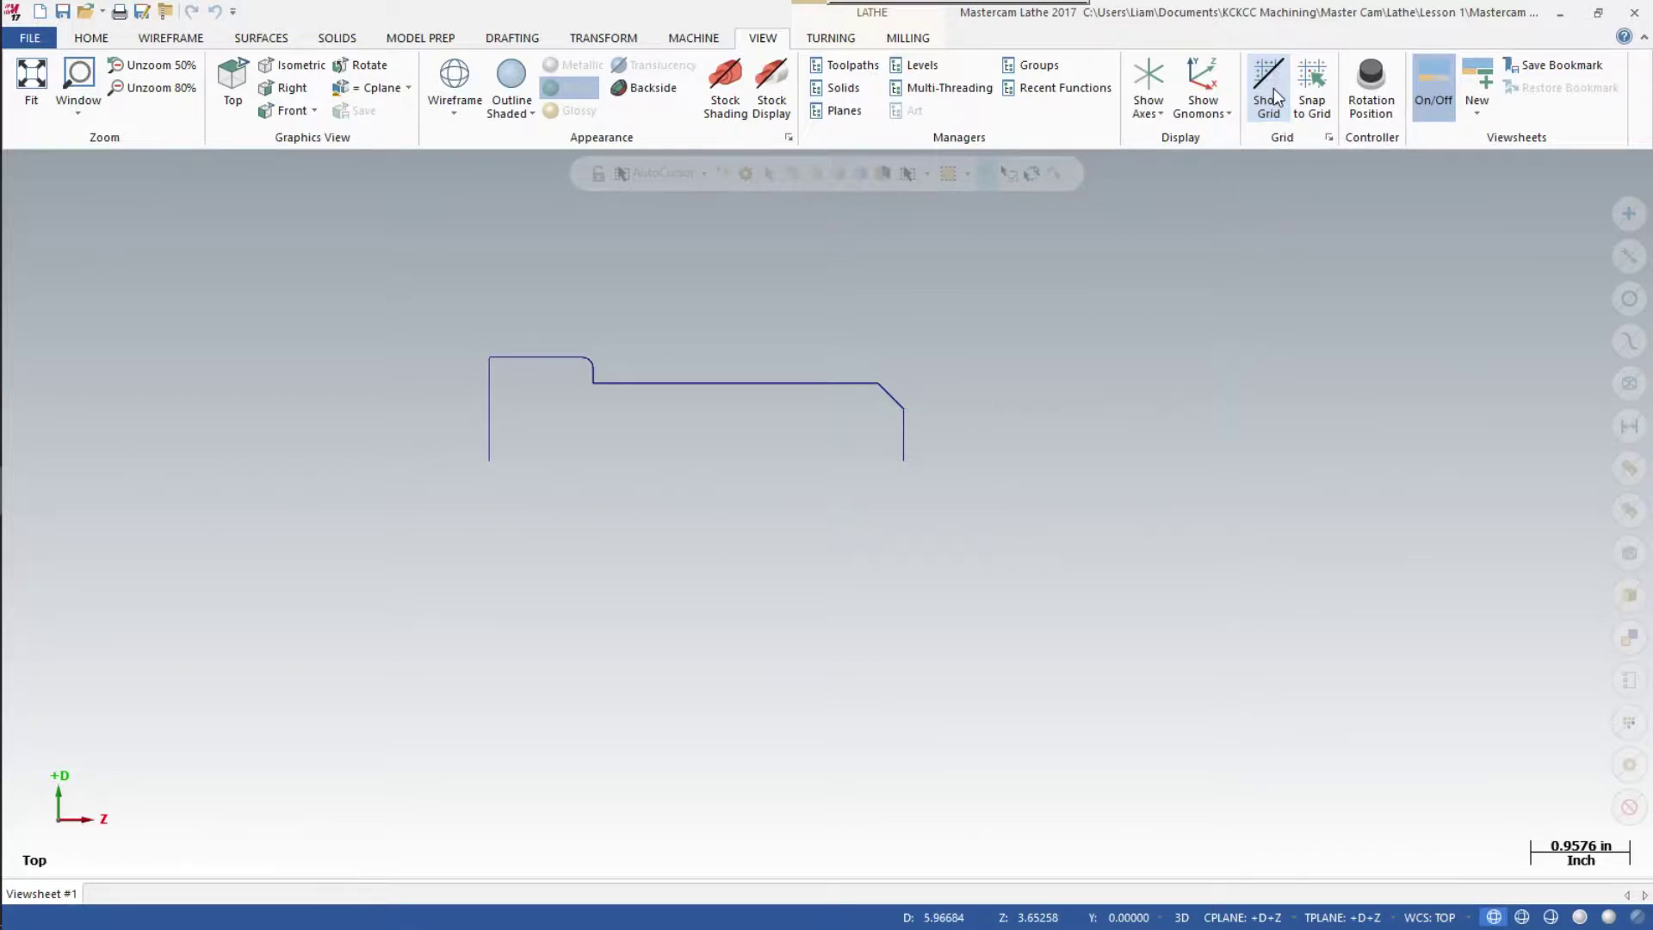
pyautogui.click(1273, 93)
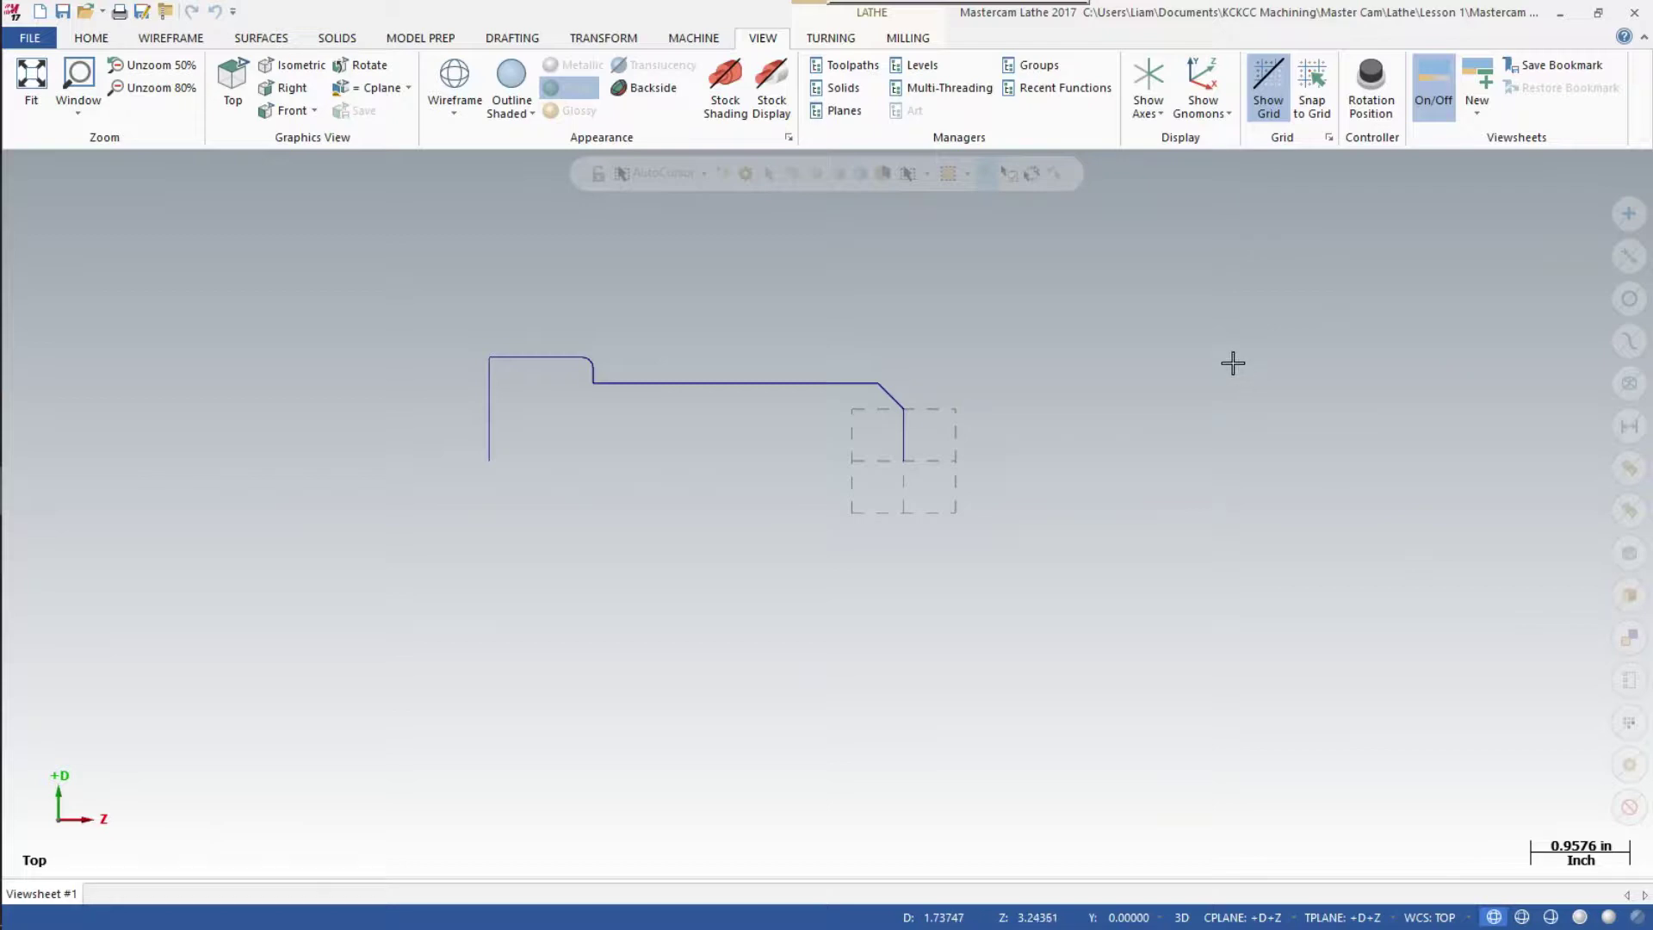
pyautogui.click(847, 65)
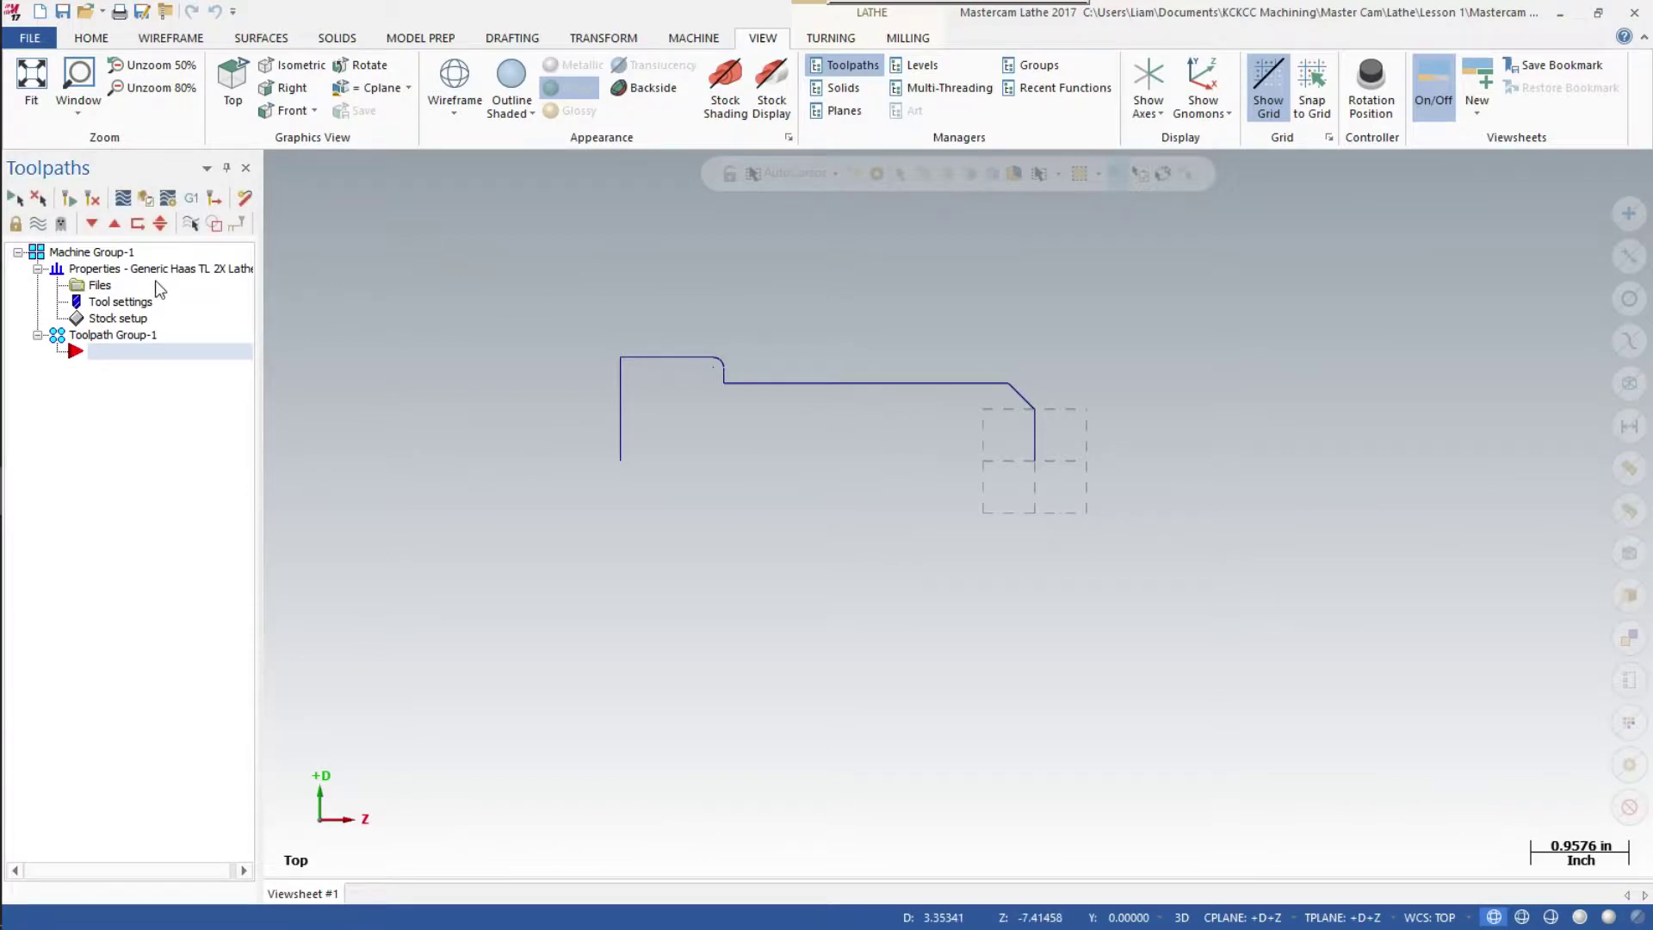
# Open Machine Group-1's stock setup and the left-spindle stock properties
pyautogui.click(119, 319)
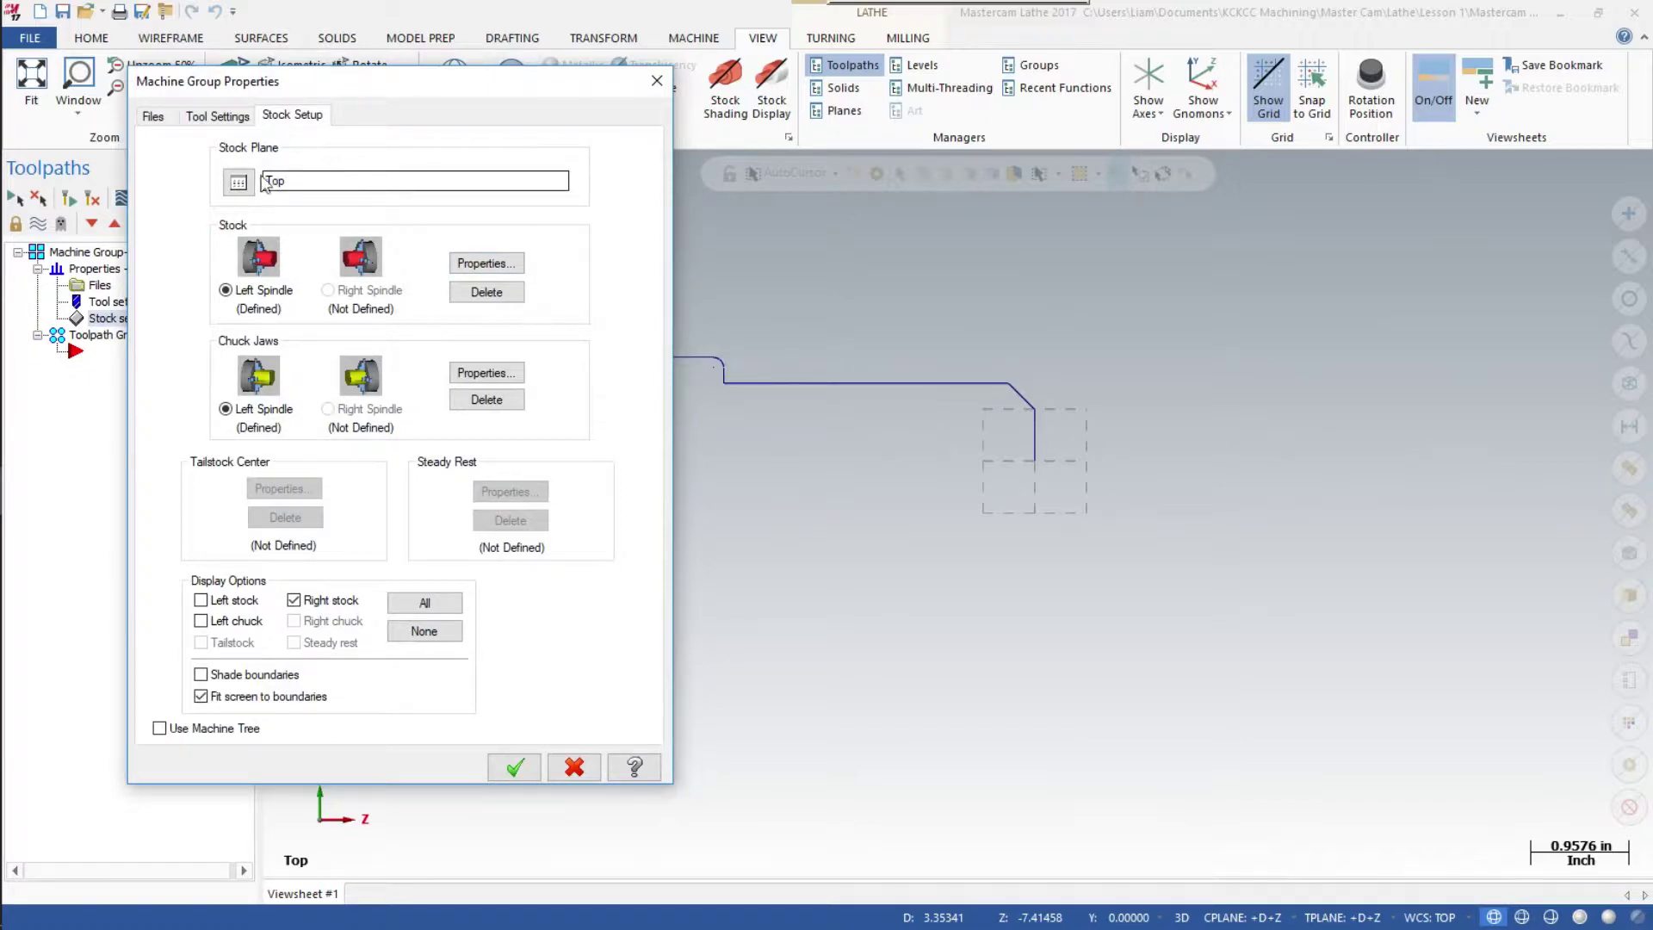
pyautogui.click(495, 265)
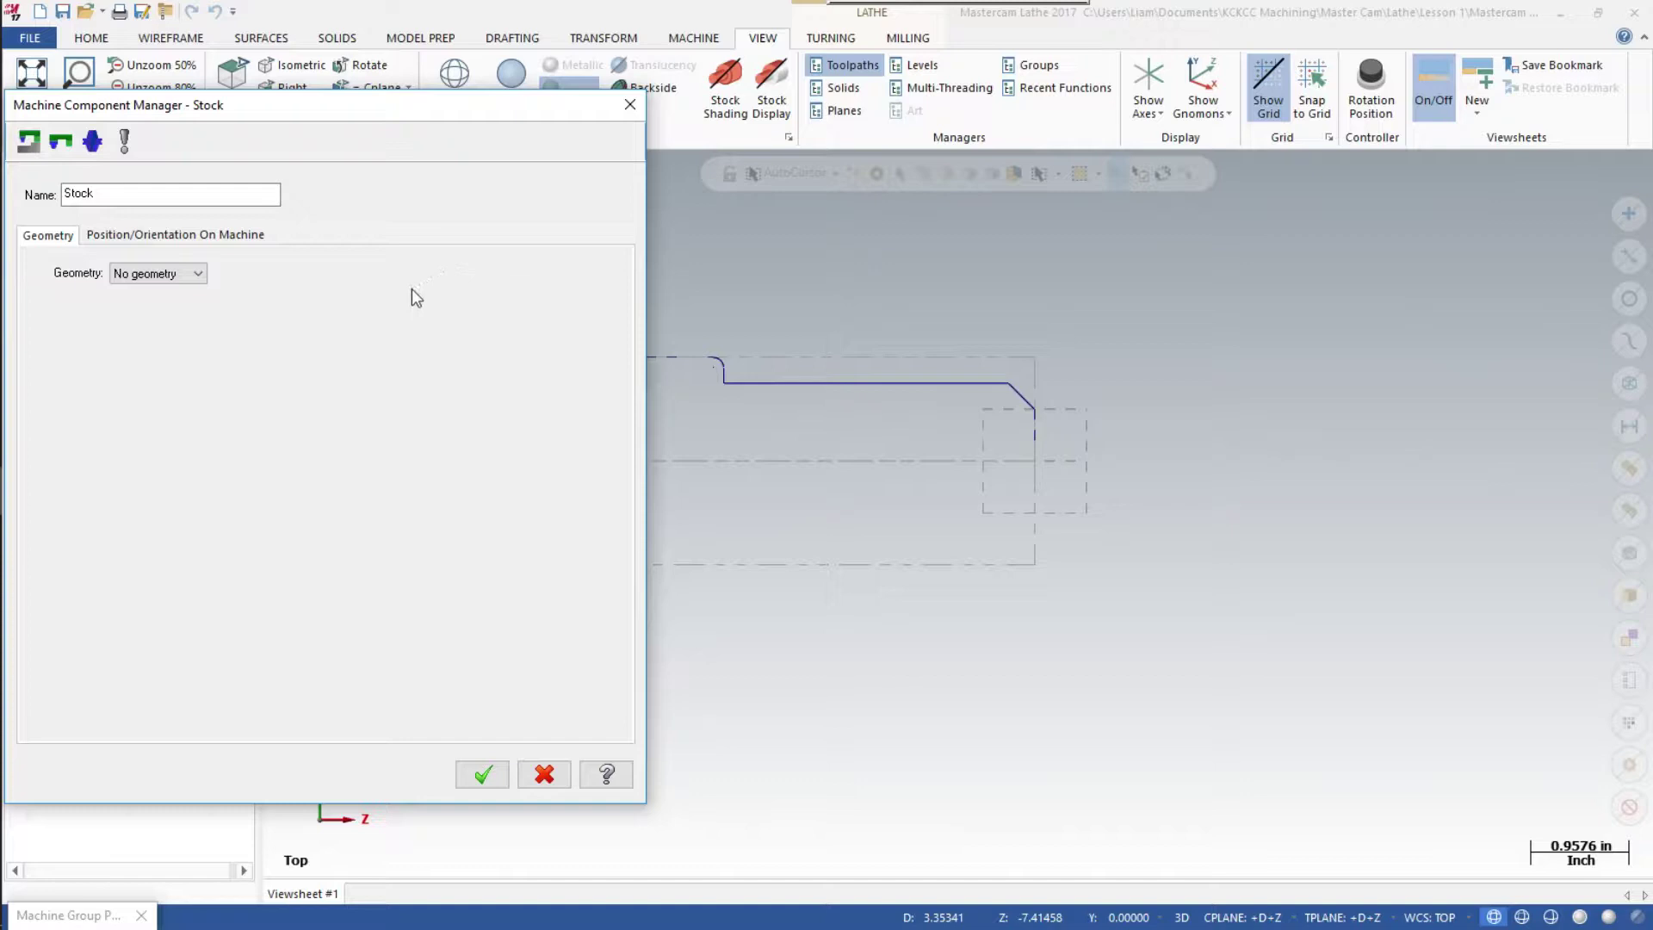
# Make the stock a cylinder using margins, with 0.05 right margin along the -Z axis
pyautogui.click(199, 276)
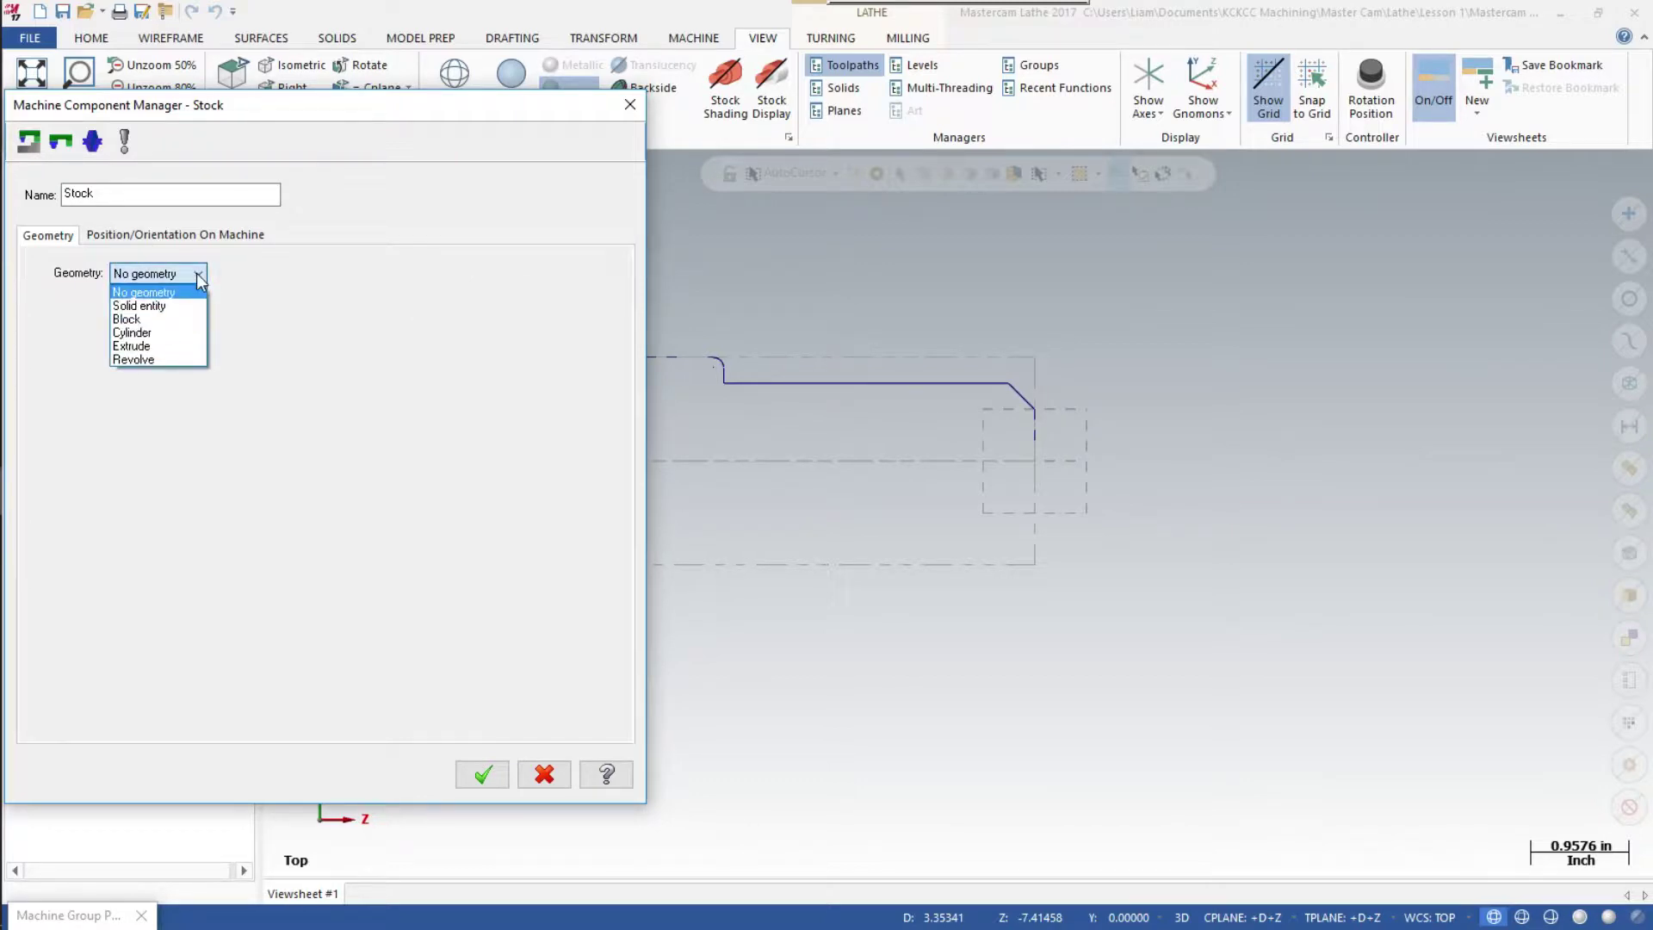
pyautogui.click(170, 331)
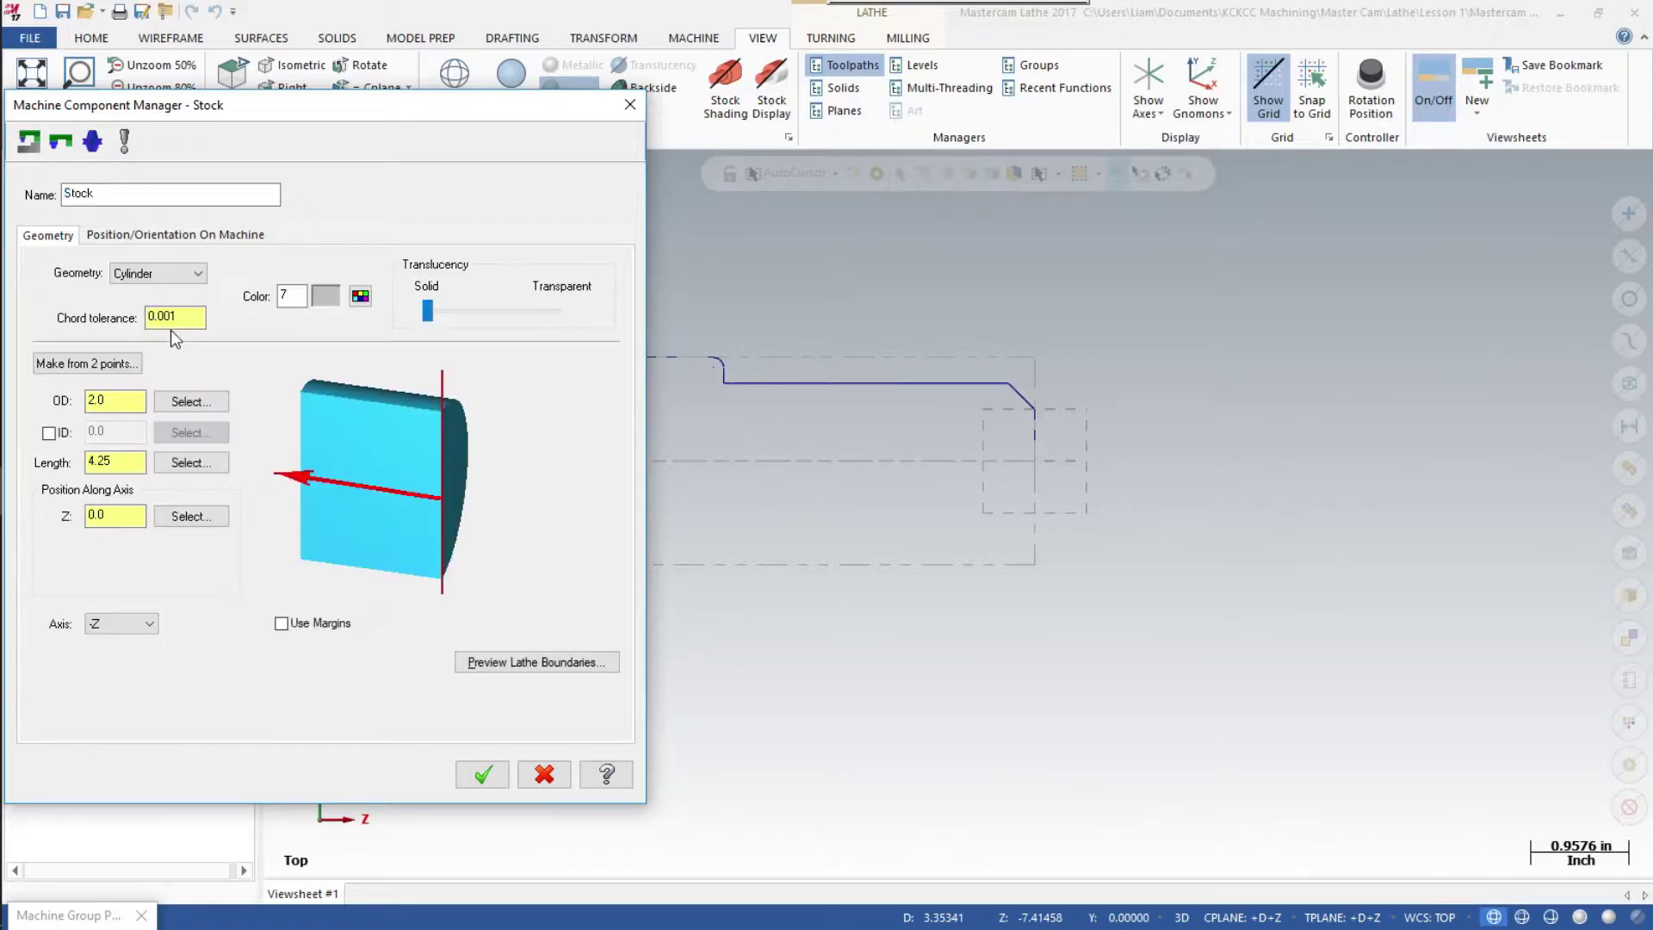
pyautogui.click(282, 623)
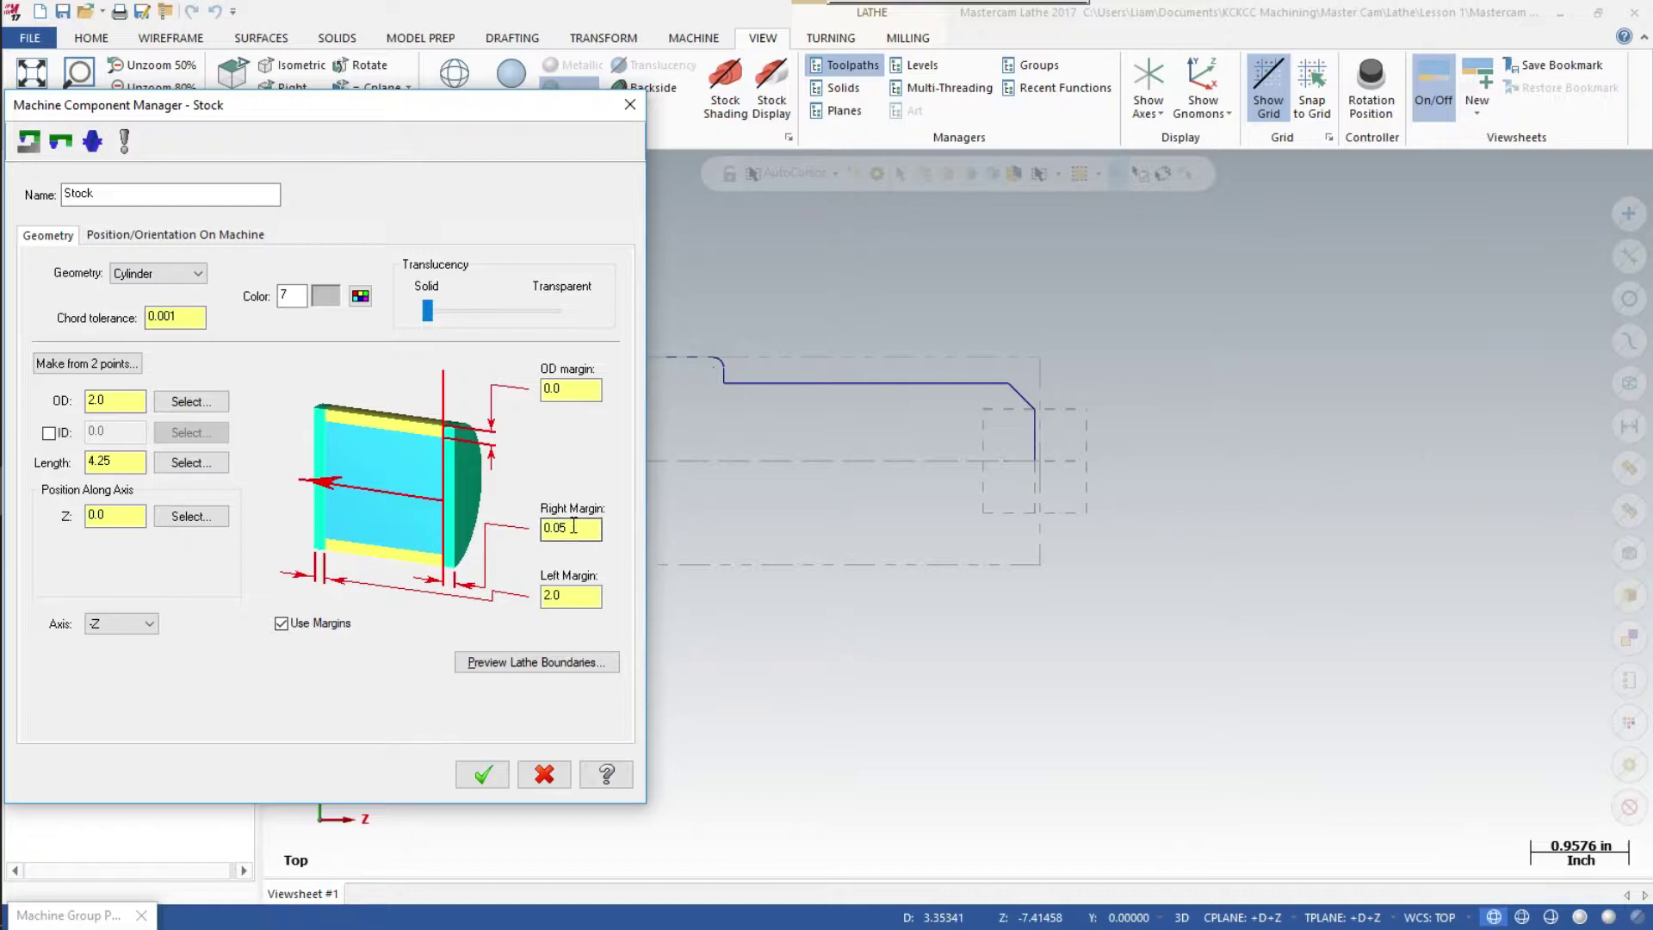
pyautogui.moveTo(594, 527); pyautogui.dragTo(533, 527)
pyautogui.write('.05')
pyautogui.press('Return')
pyautogui.click(151, 626)
pyautogui.click(483, 775)
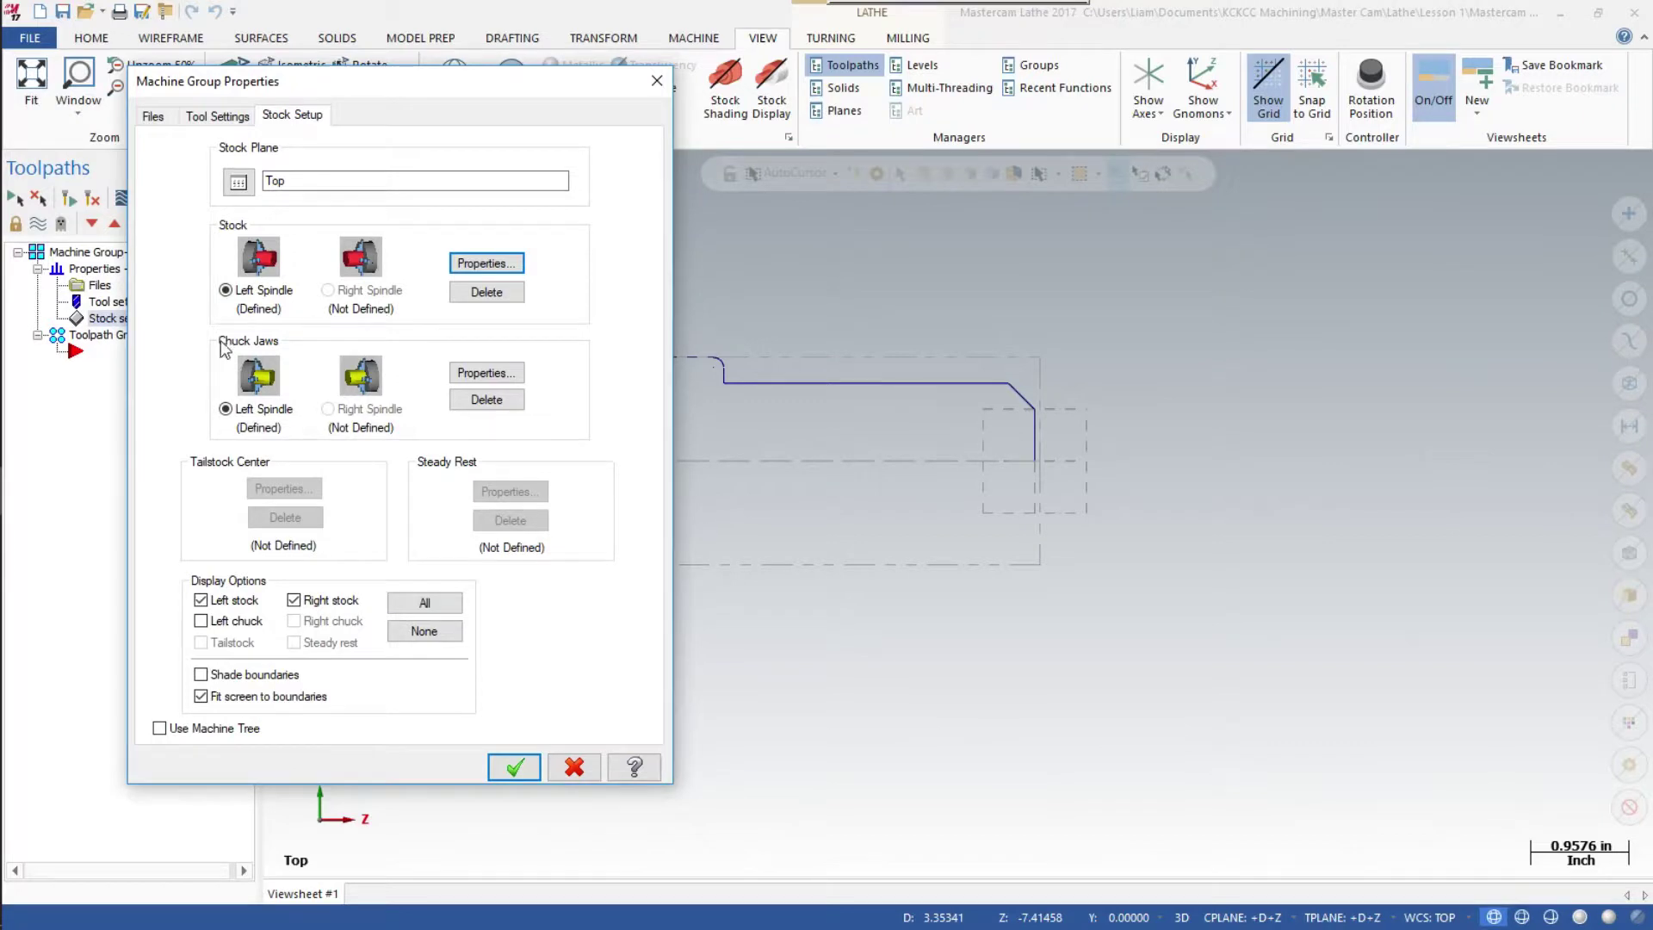
# Set OD #1 chuck jaws positioned from the stock and gripping on the maximum diameter
pyautogui.click(486, 375)
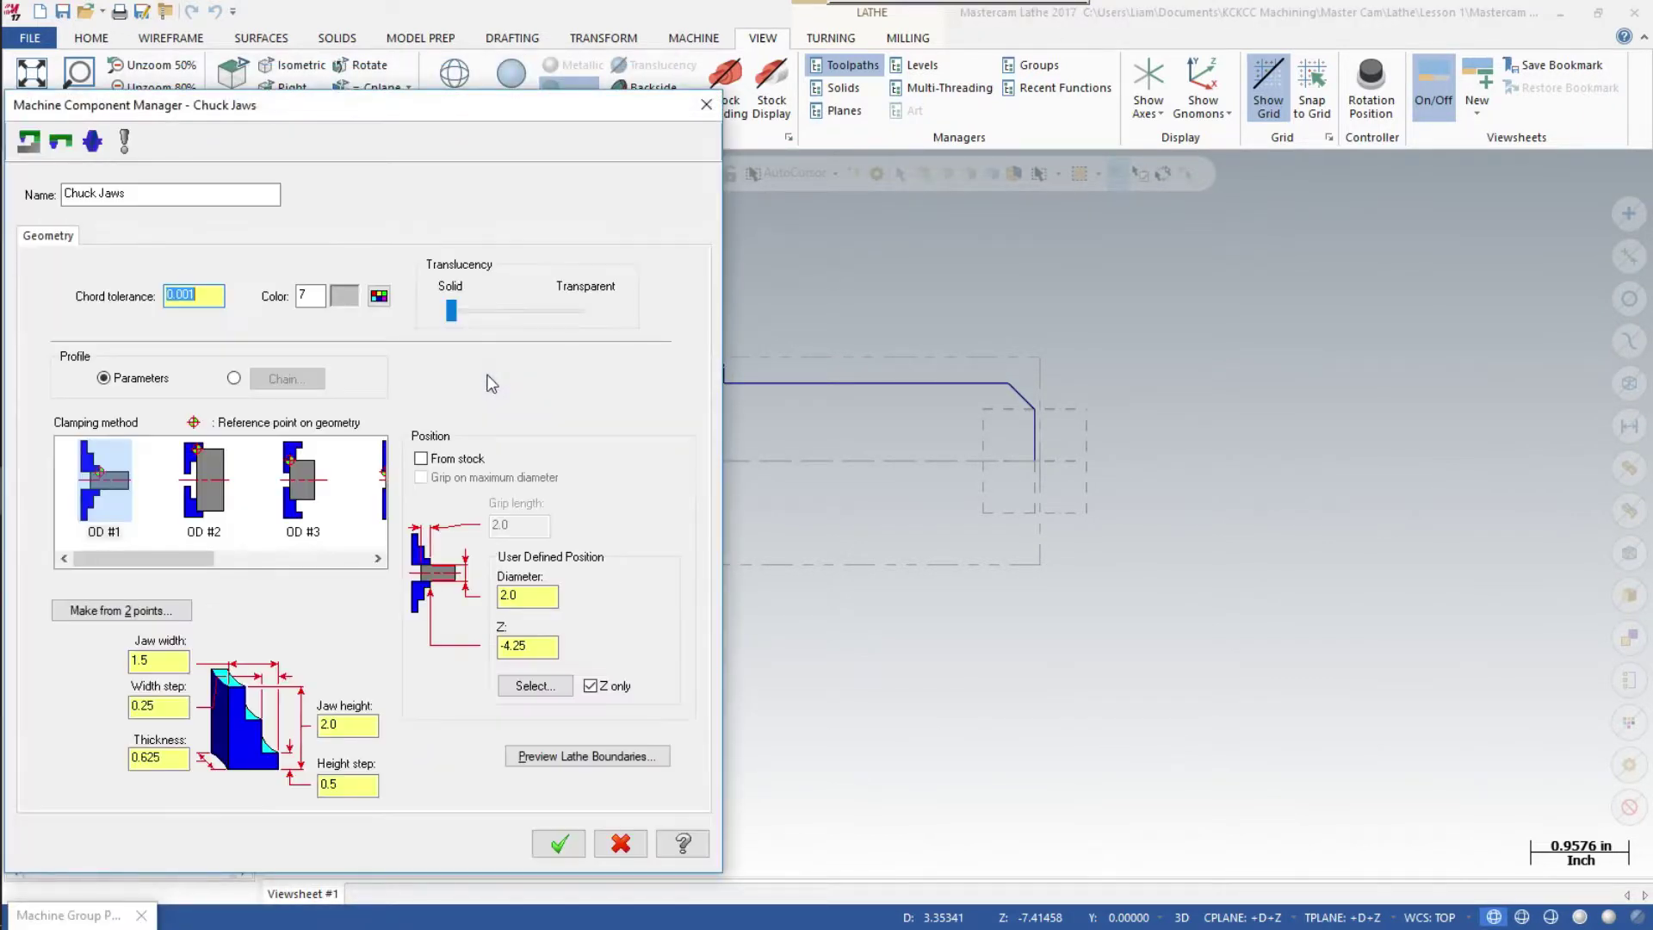
pyautogui.click(277, 560)
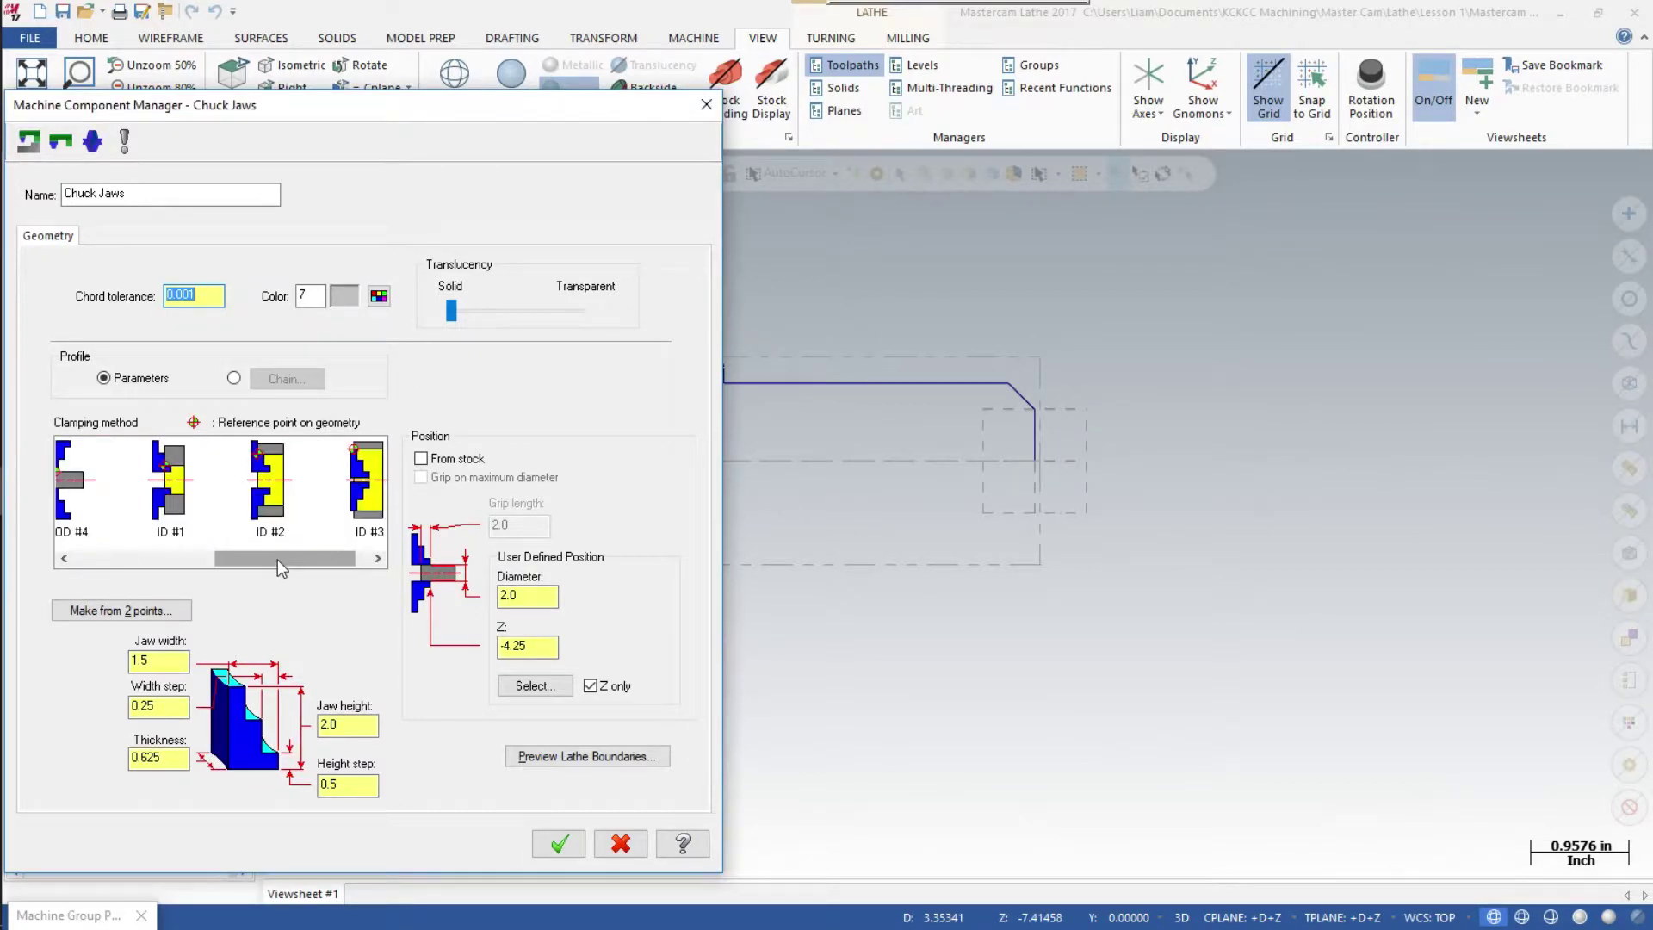
pyautogui.click(360, 558)
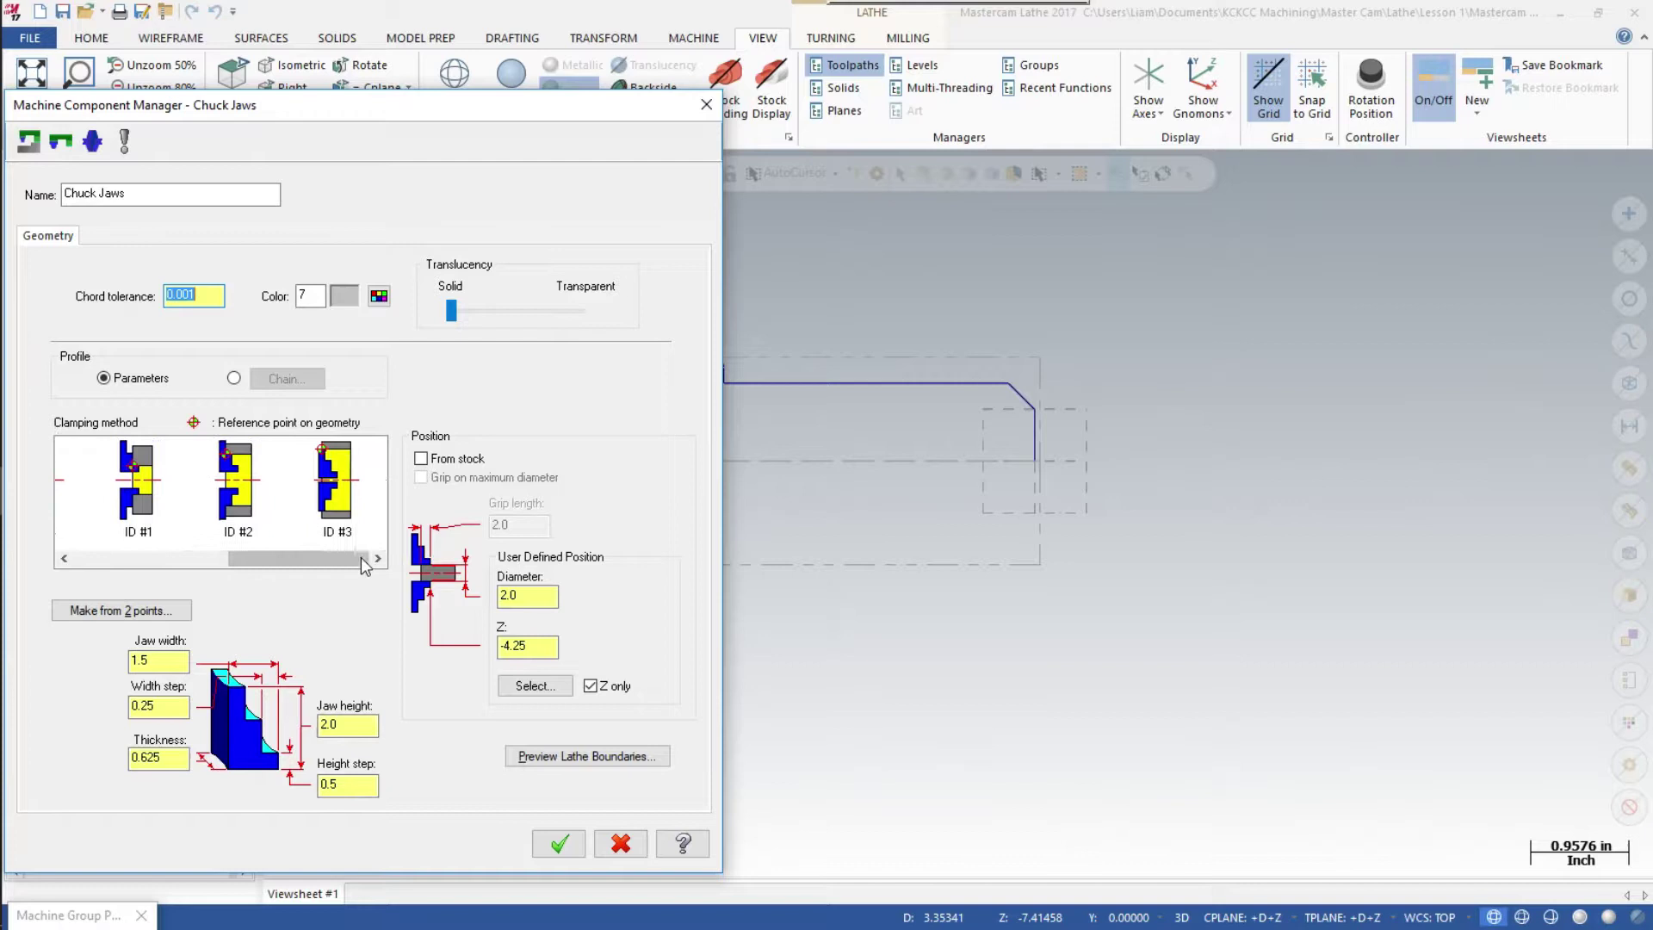
pyautogui.click(122, 562)
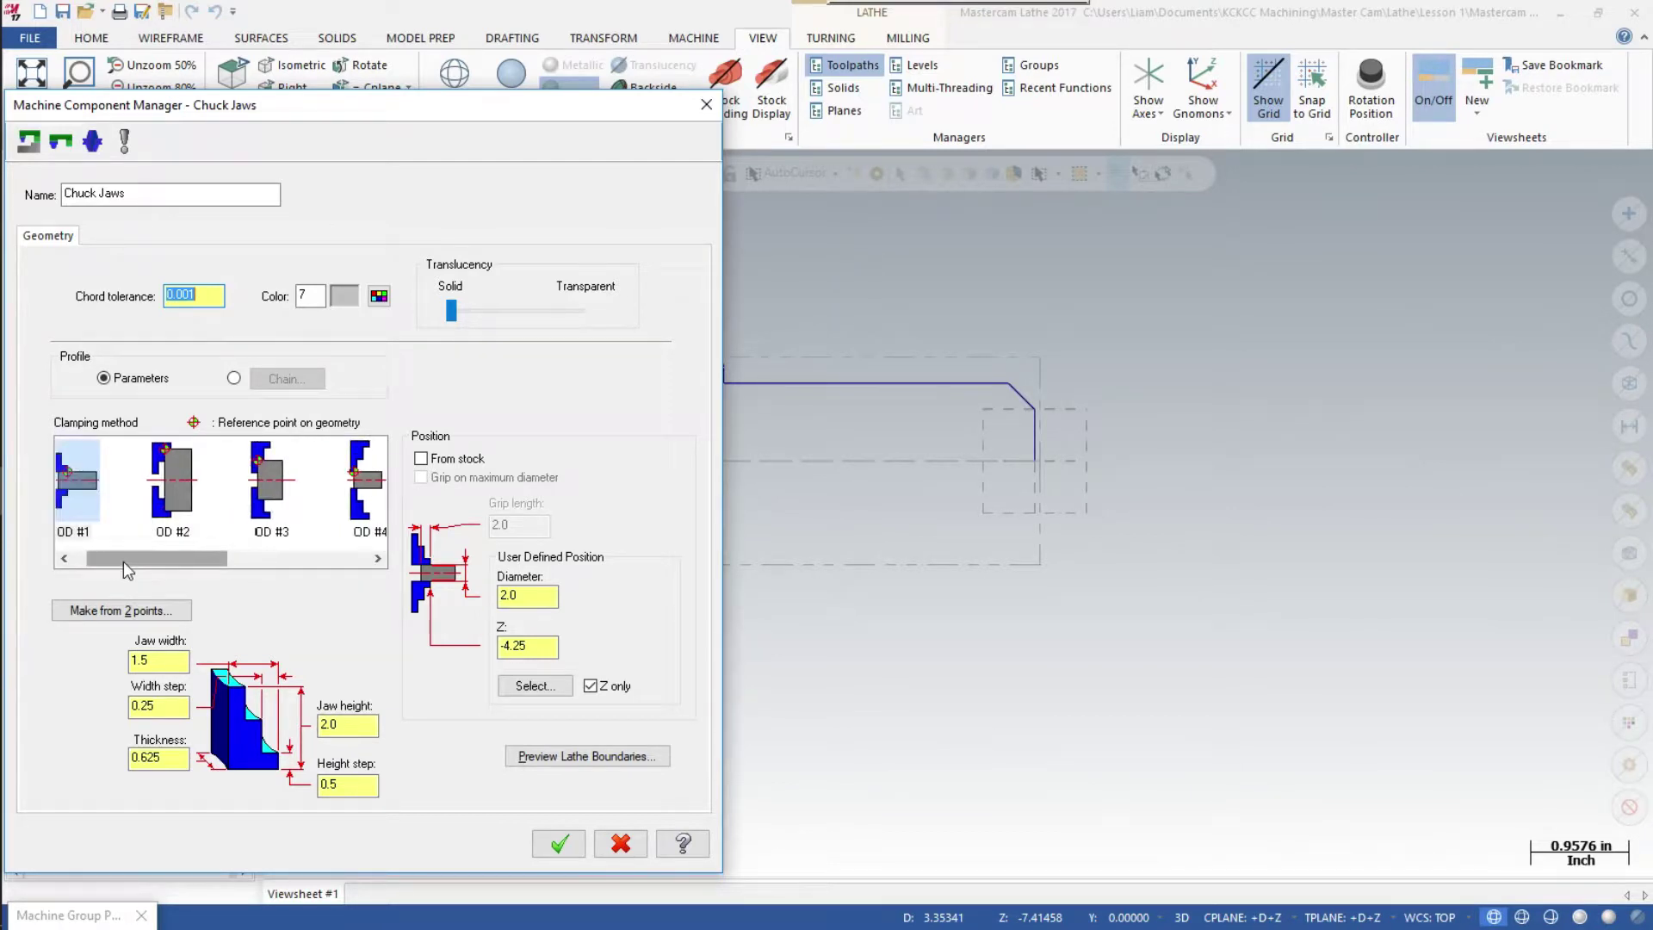
pyautogui.click(82, 562)
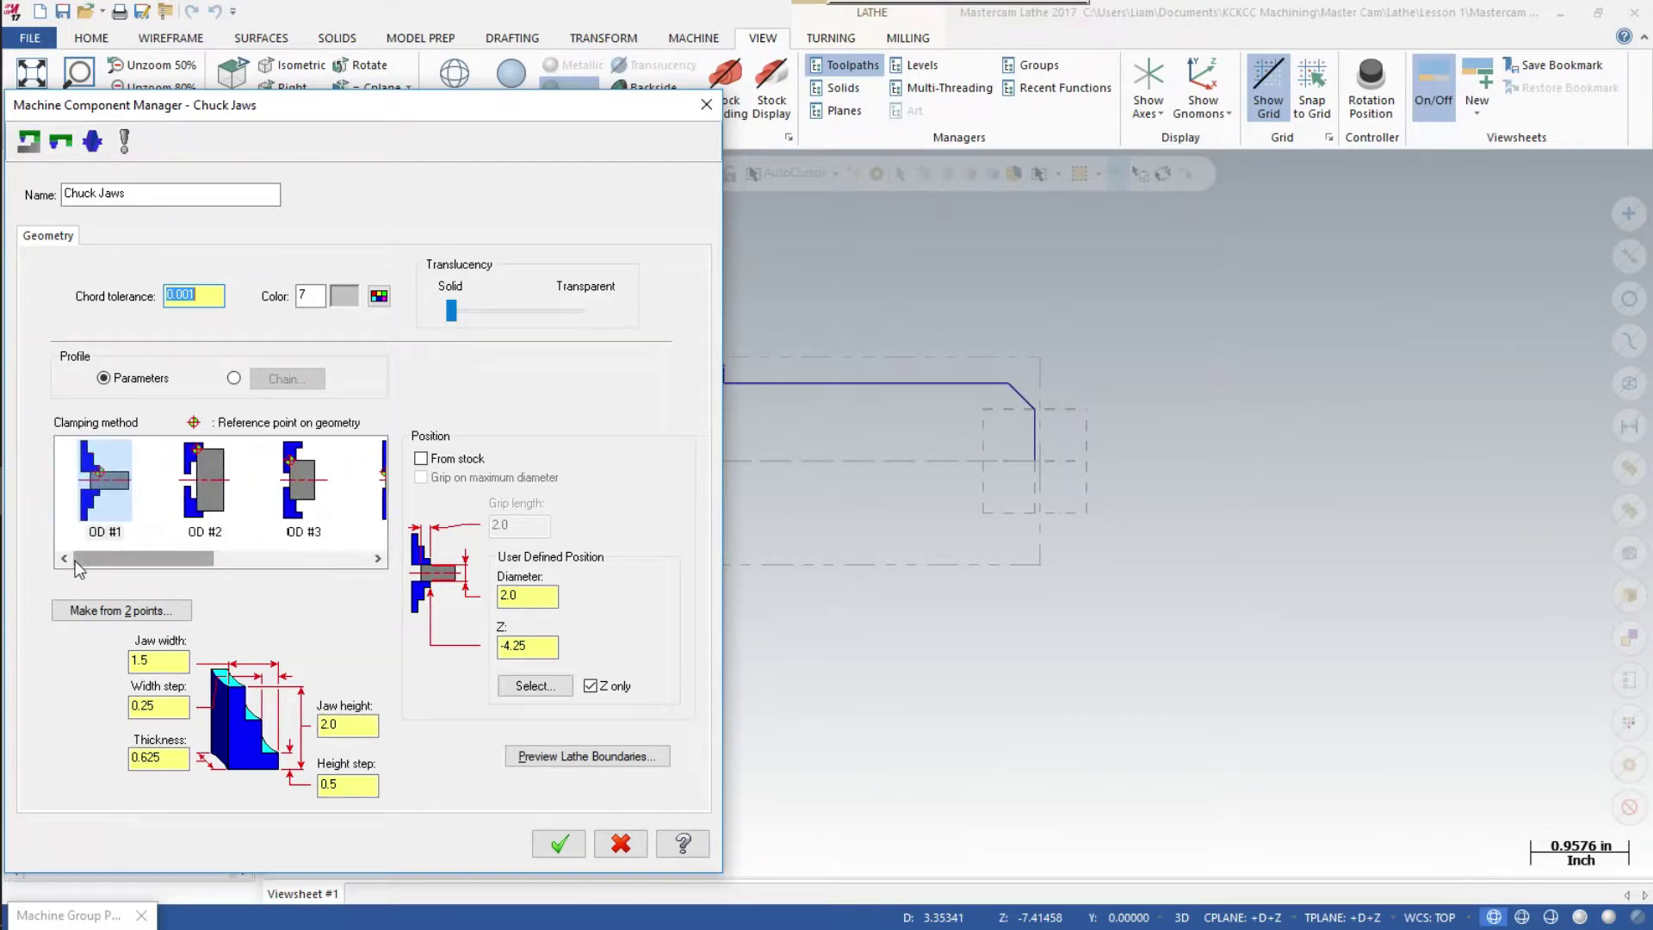
pyautogui.click(112, 498)
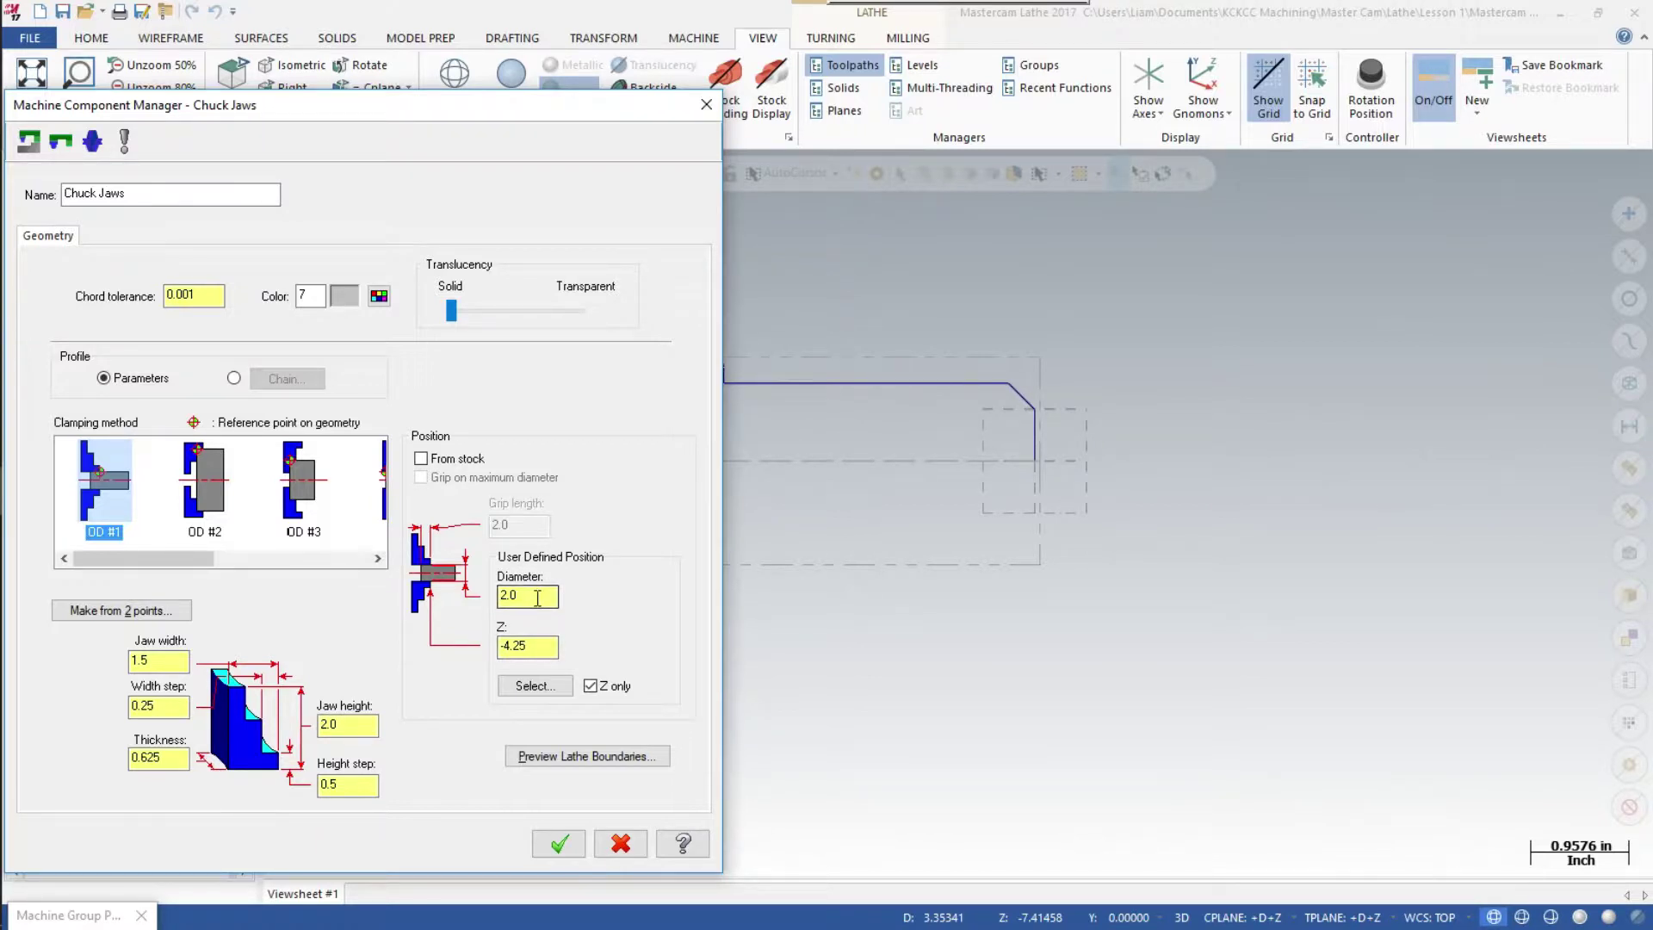
pyautogui.click(421, 459)
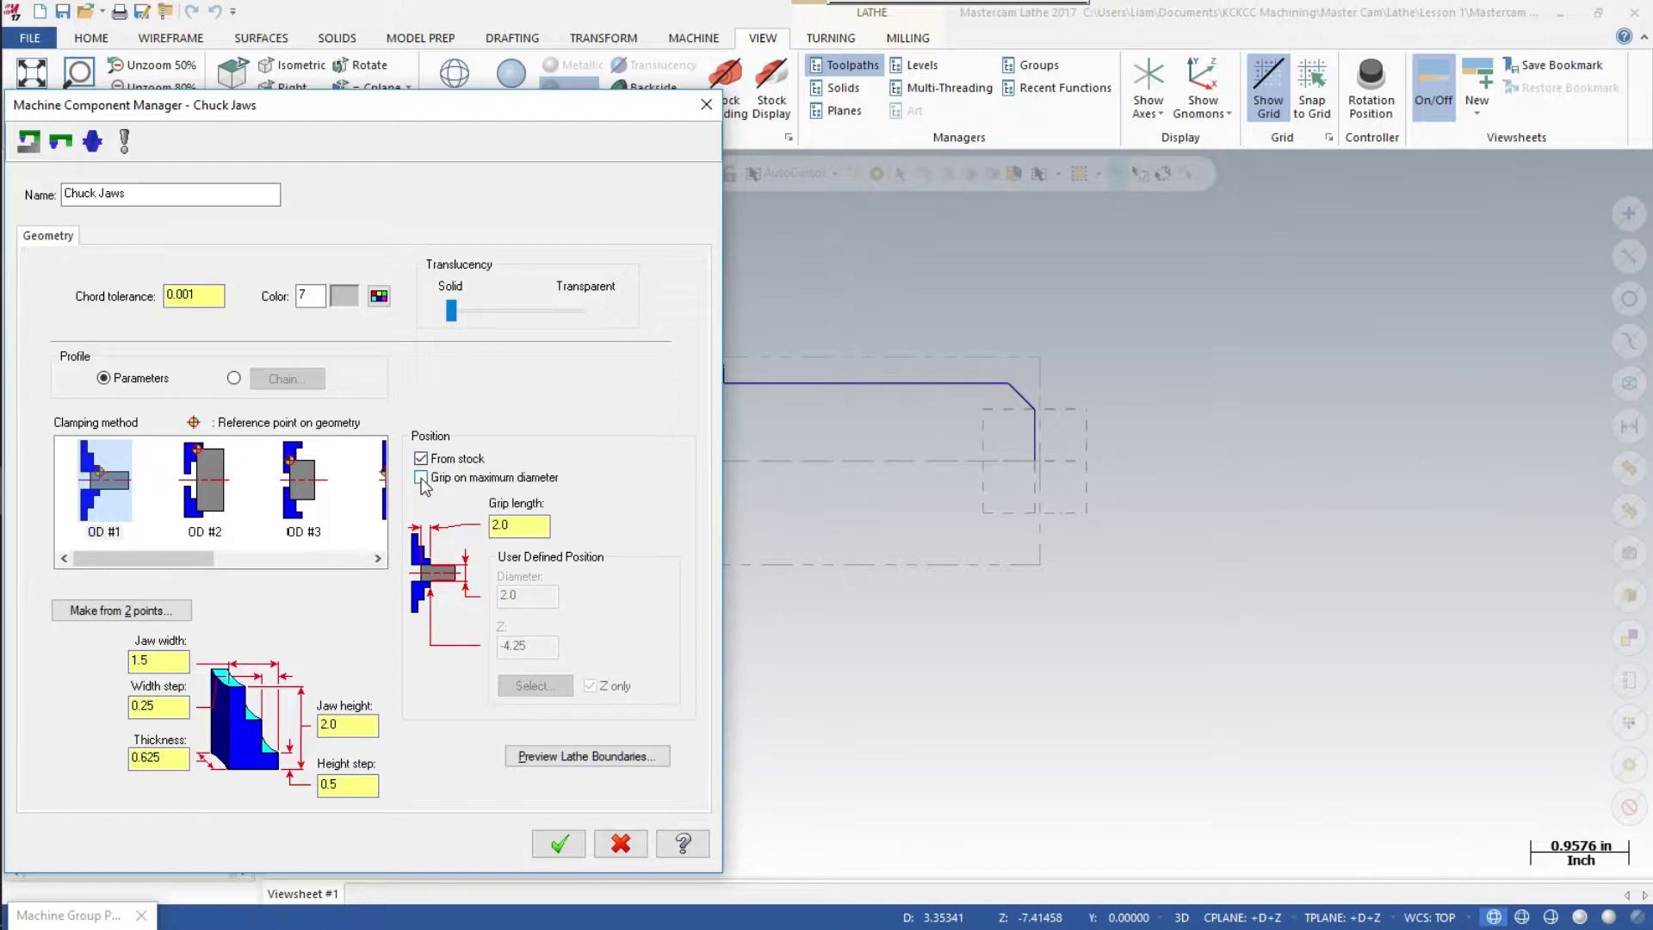
pyautogui.click(421, 477)
pyautogui.click(558, 844)
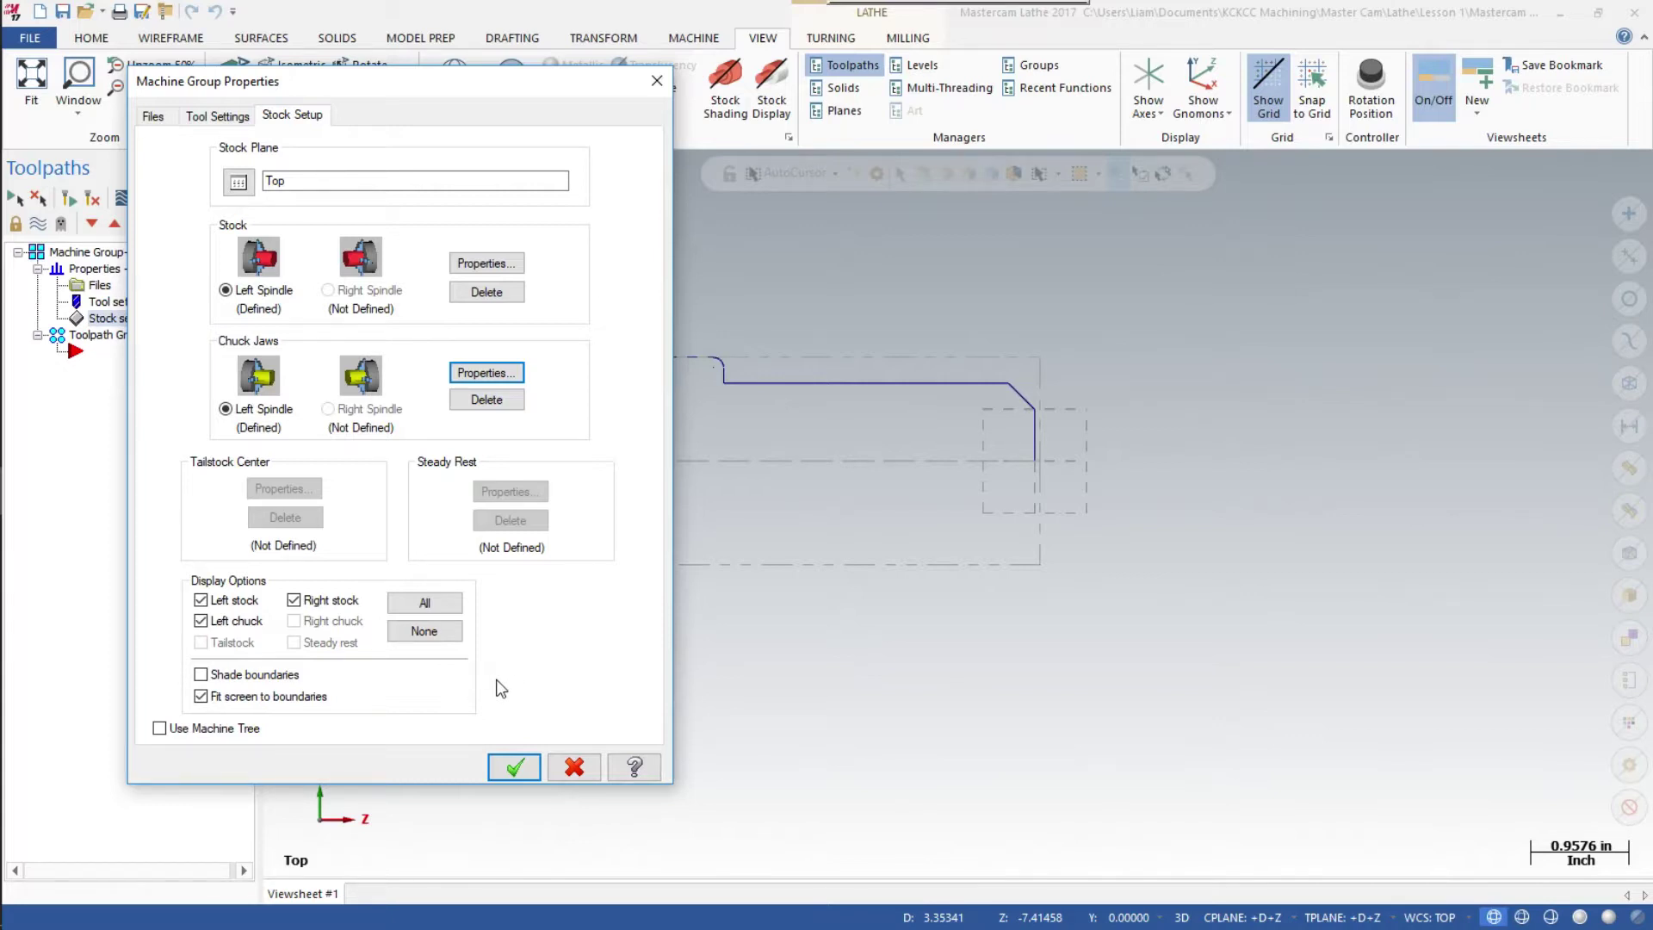
# Accept Machine Group Properties and fit the part, stock and chuck jaw boundaries in view
pyautogui.click(515, 766)
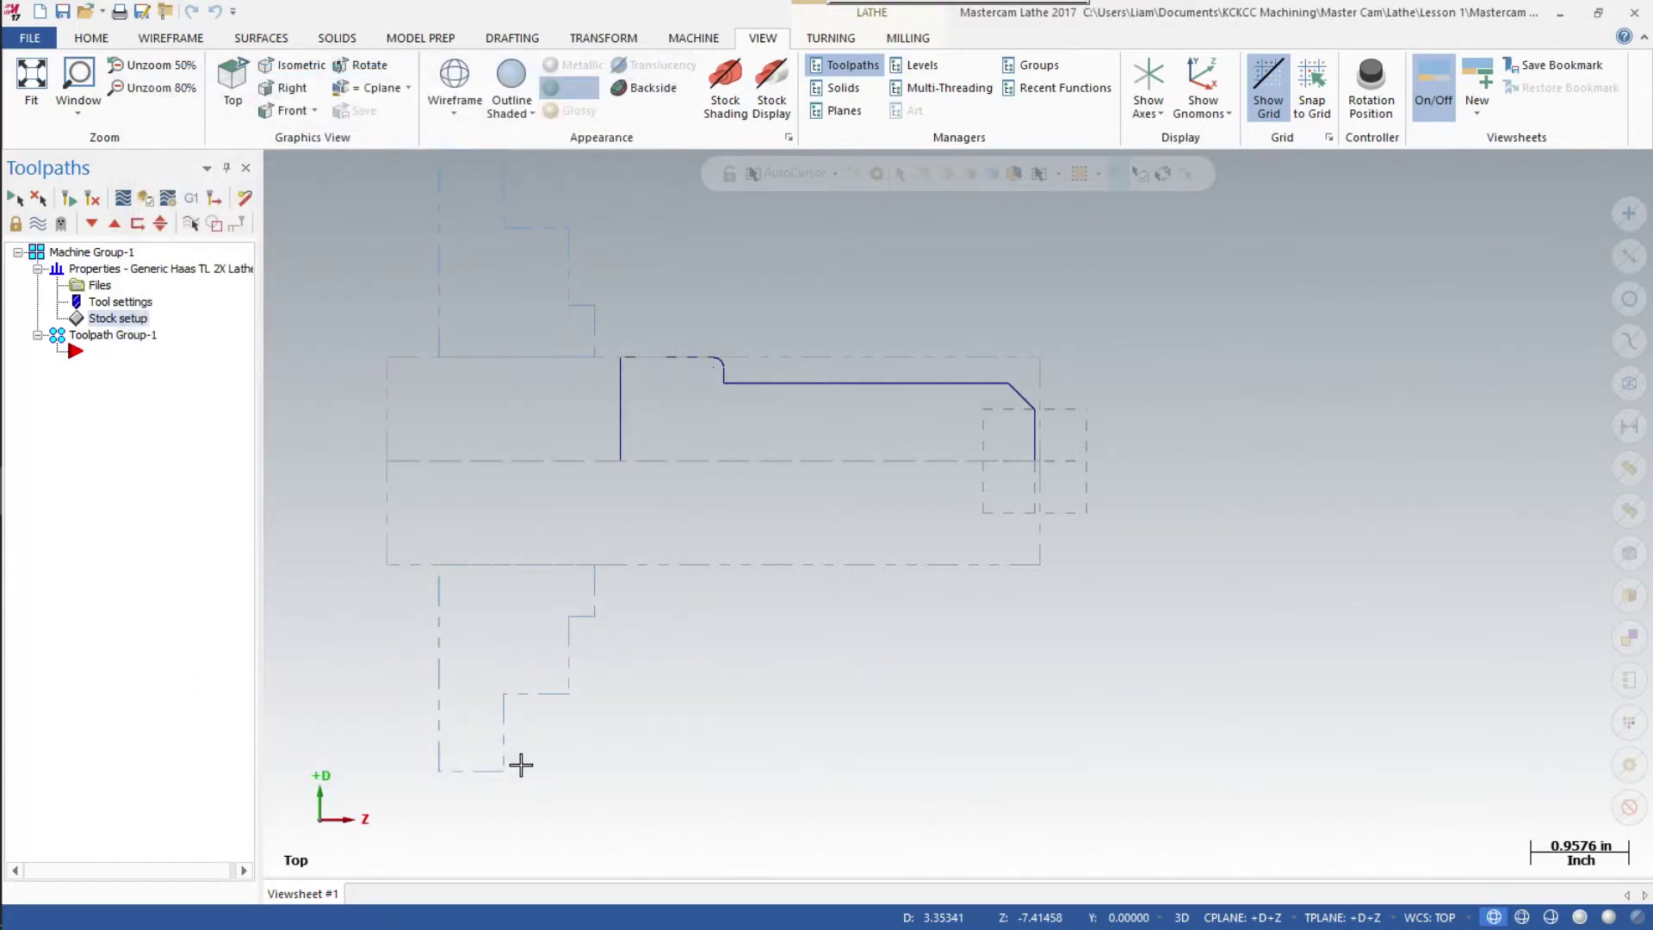
pyautogui.click(32, 82)
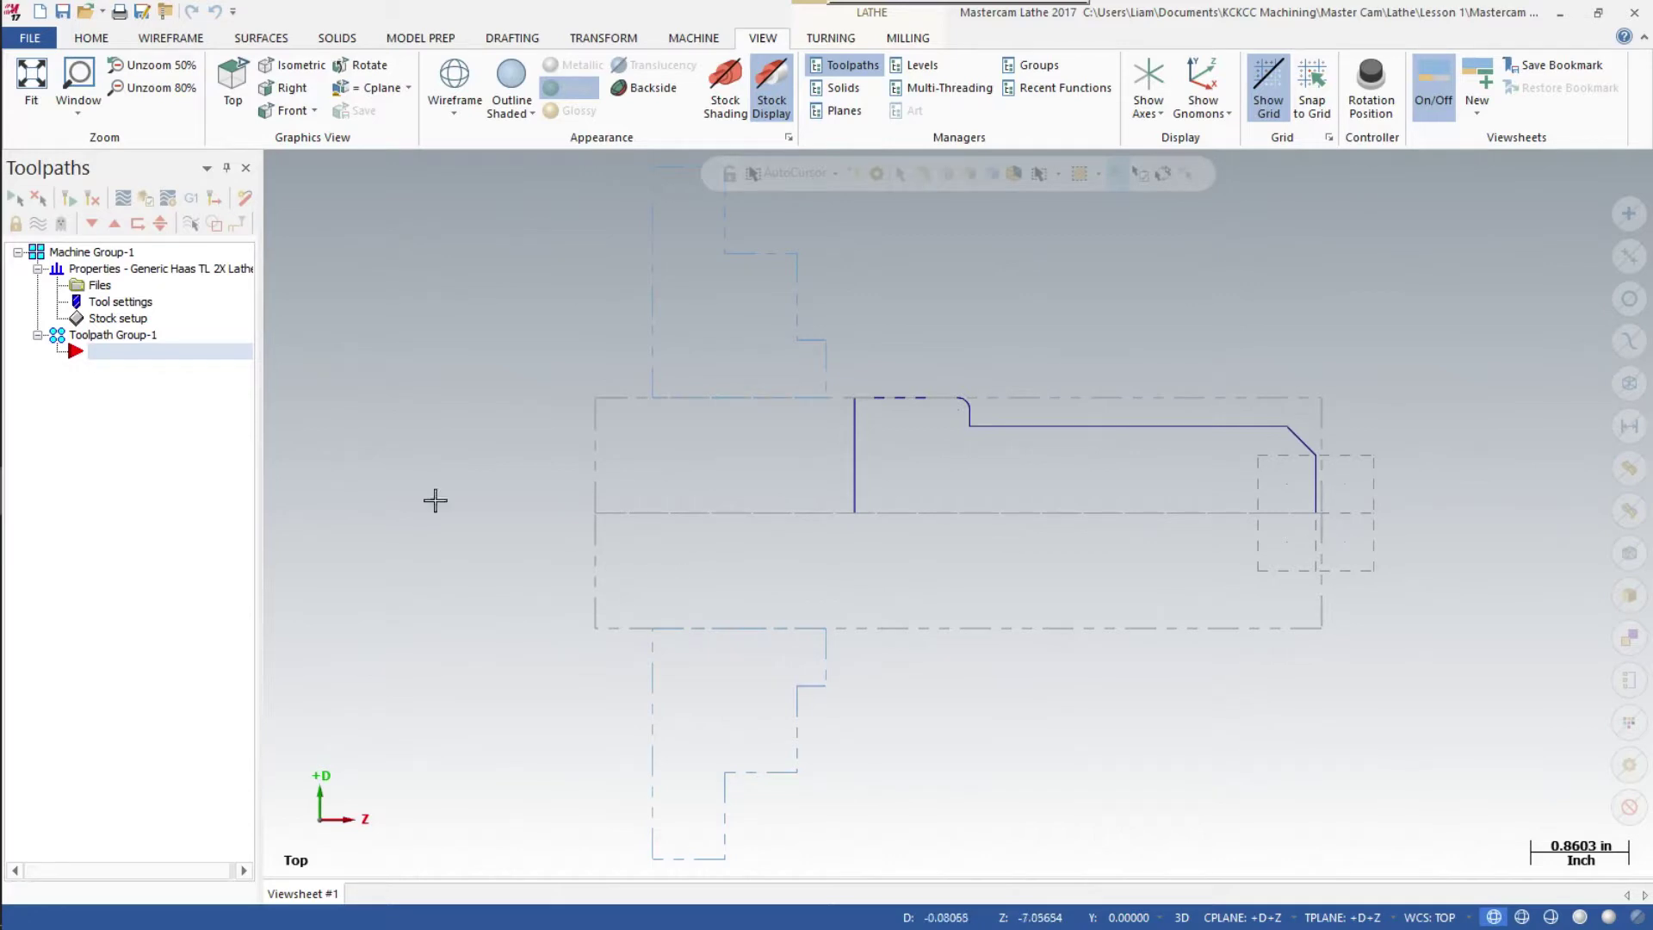
# Browse the Files and Stock Setup tabs, cancel, then reopen Tool settings and bring up the Material List
pyautogui.click(118, 303)
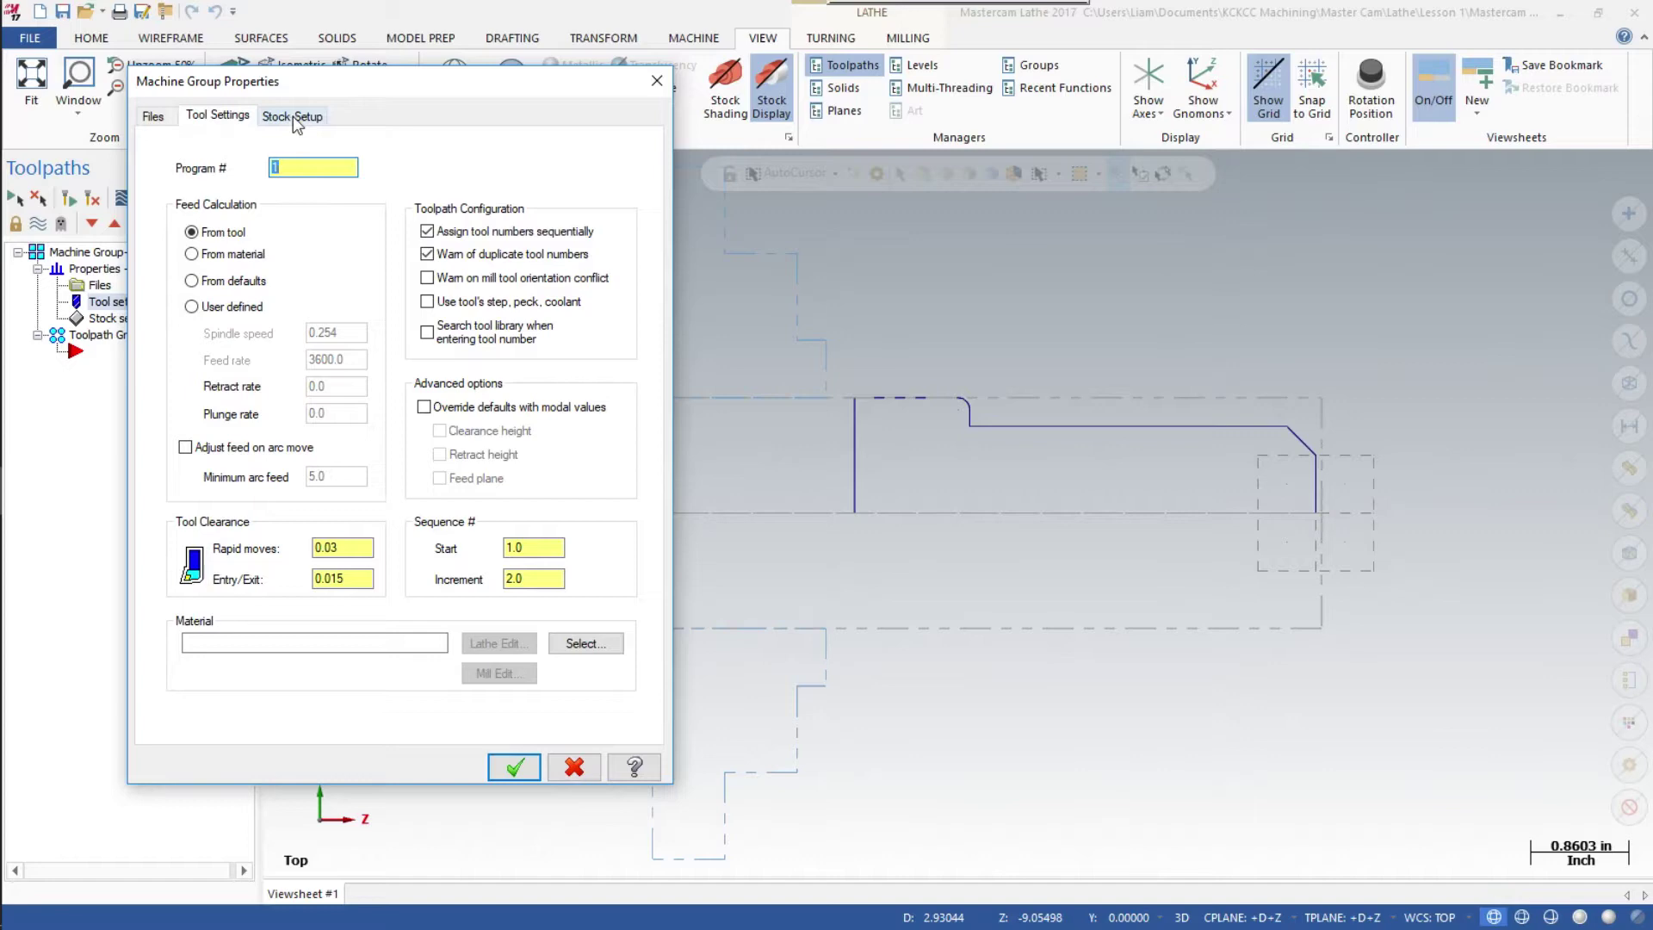
pyautogui.click(153, 116)
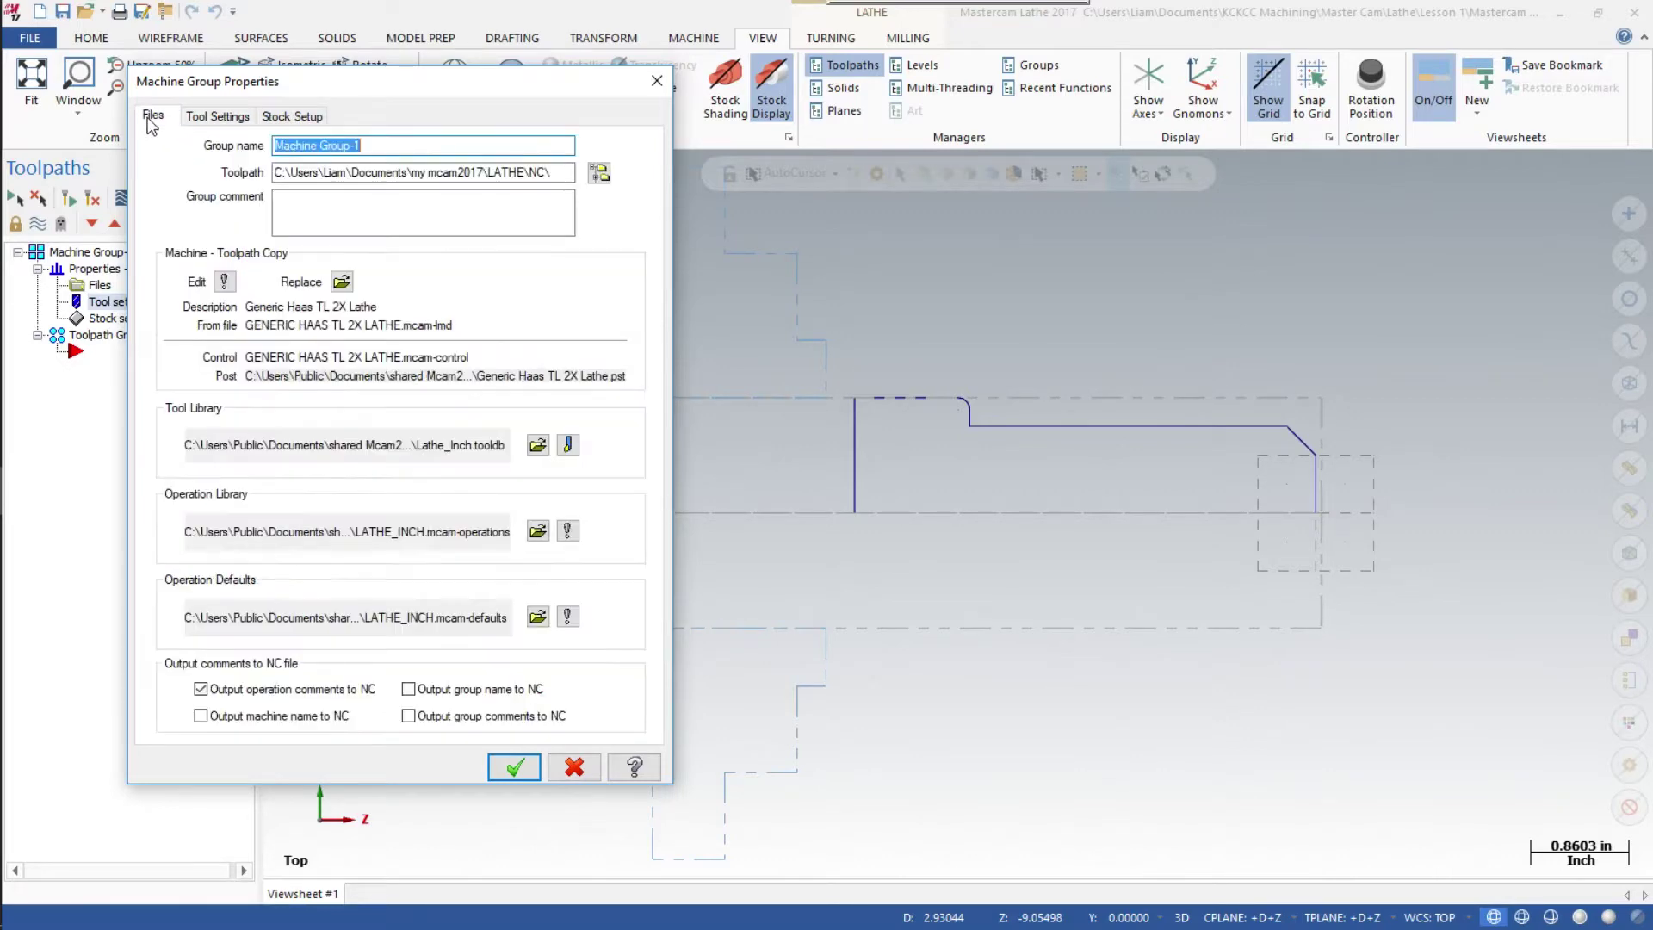
pyautogui.click(220, 116)
pyautogui.click(292, 115)
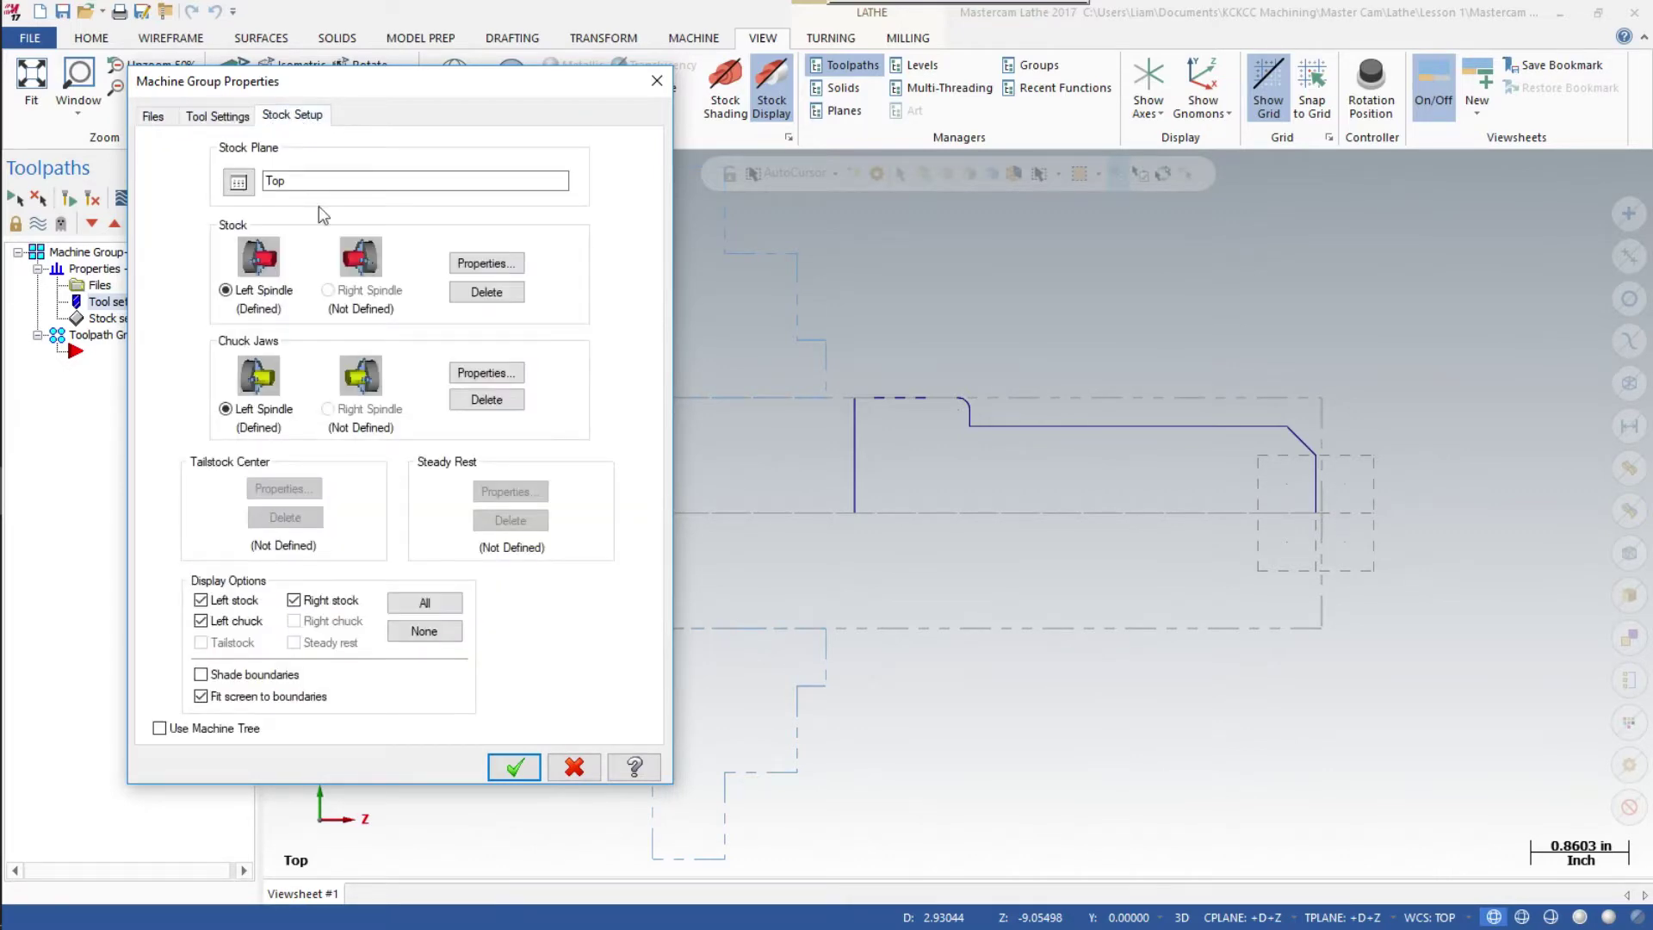
pyautogui.click(586, 768)
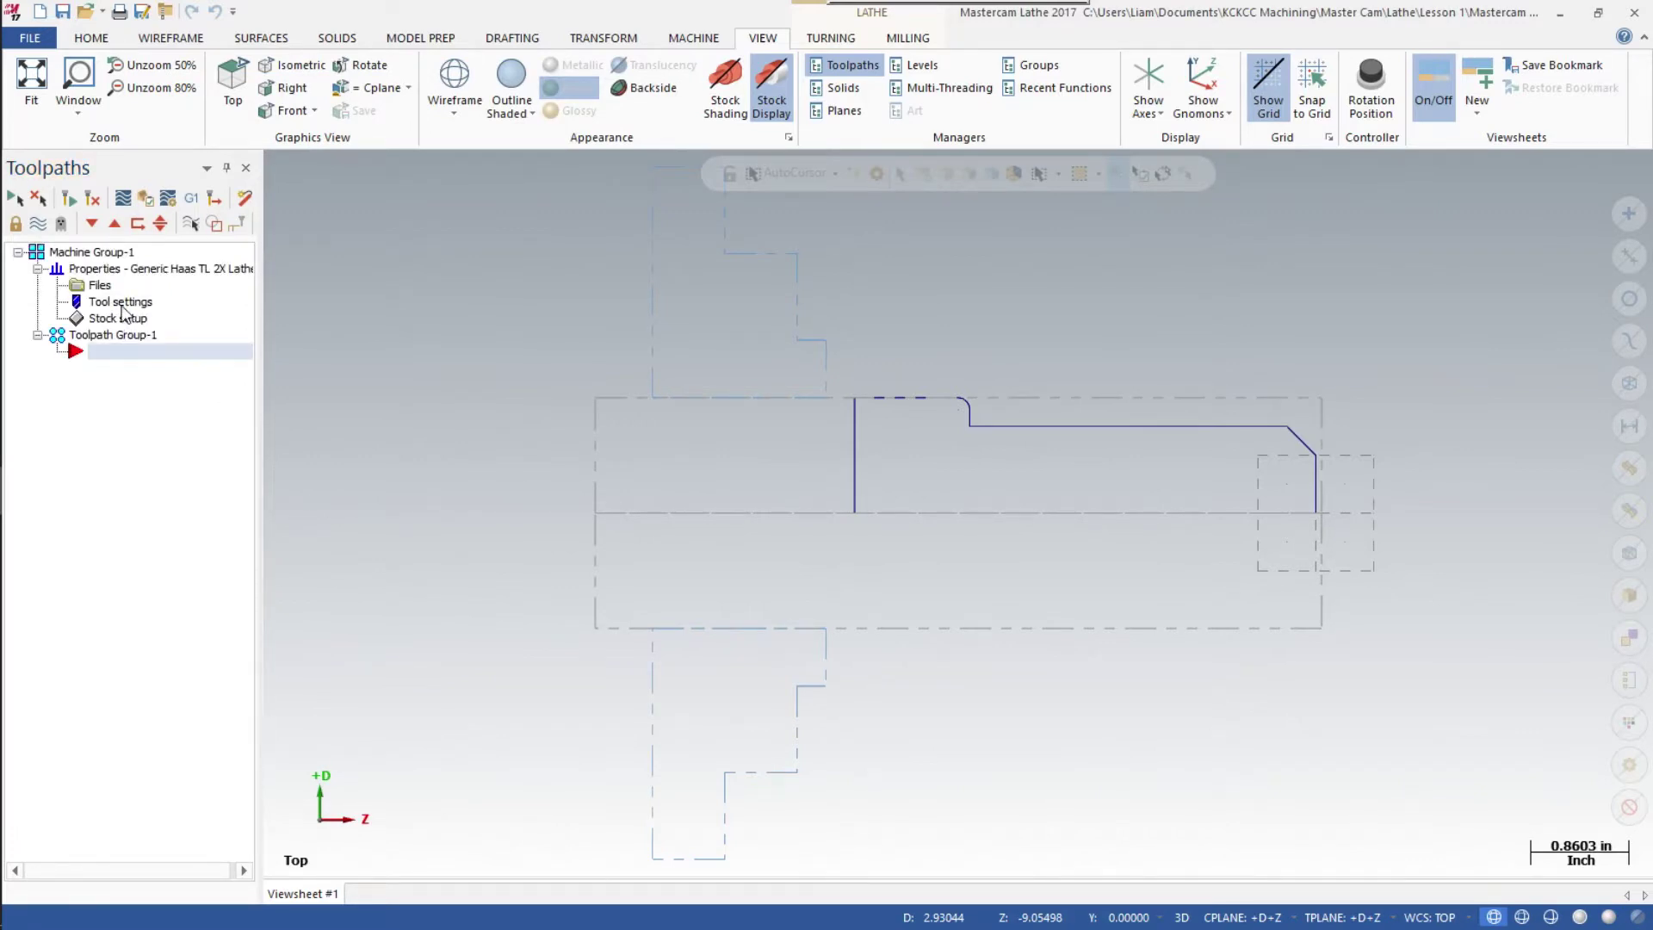
pyautogui.doubleClick(121, 303)
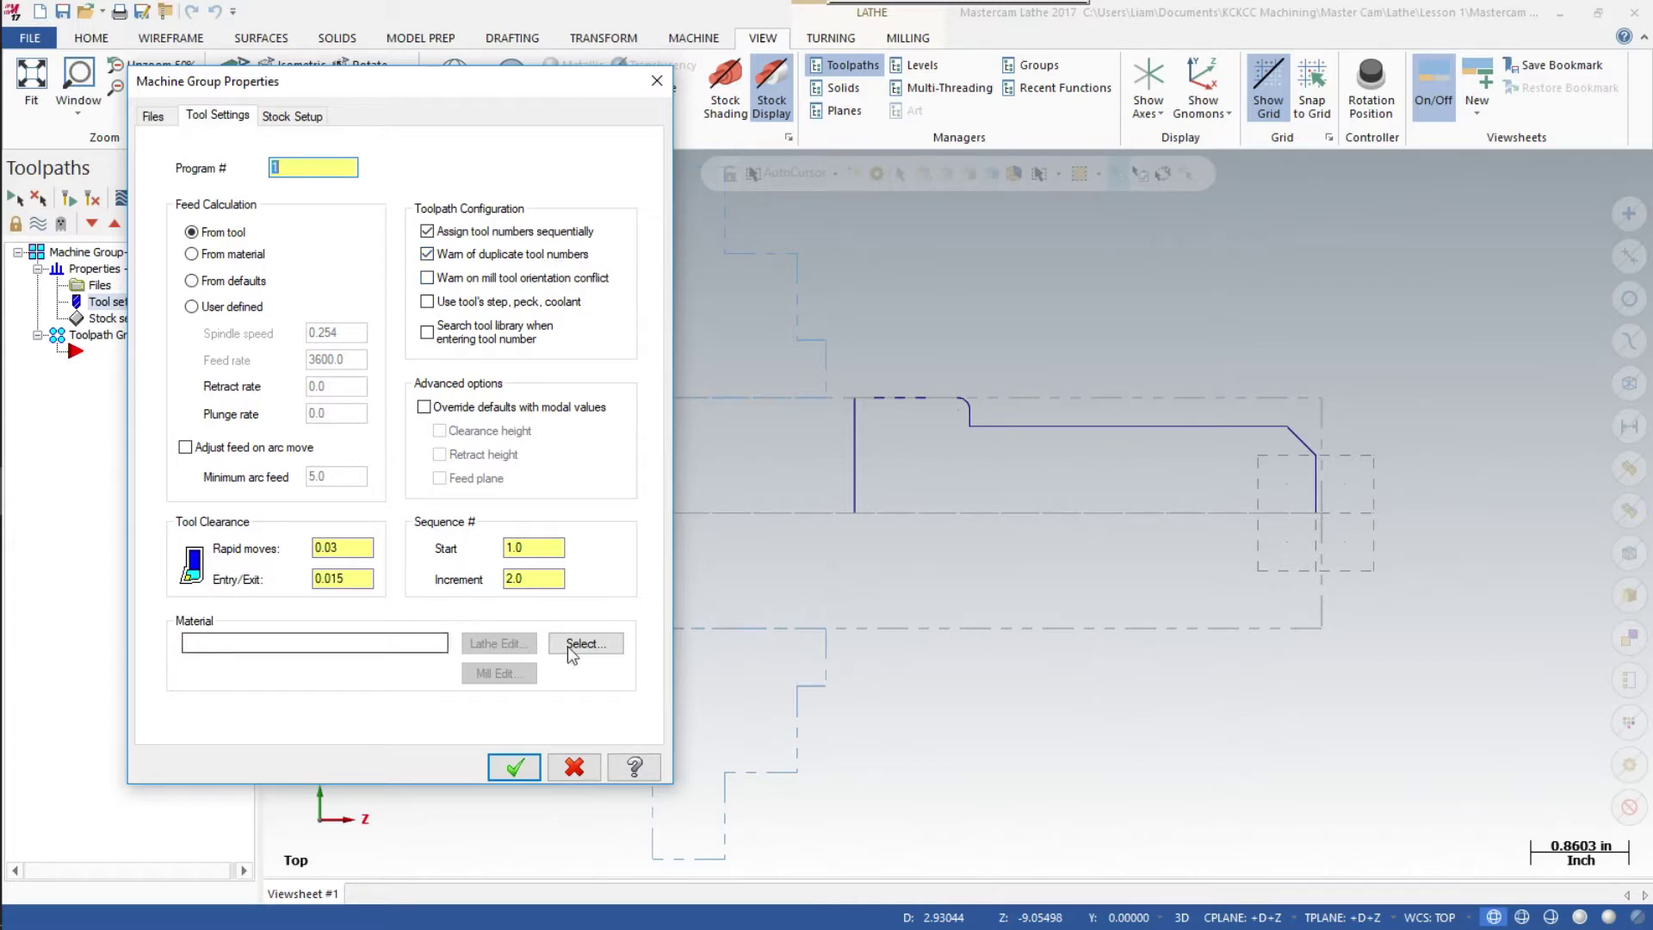
pyautogui.click(592, 643)
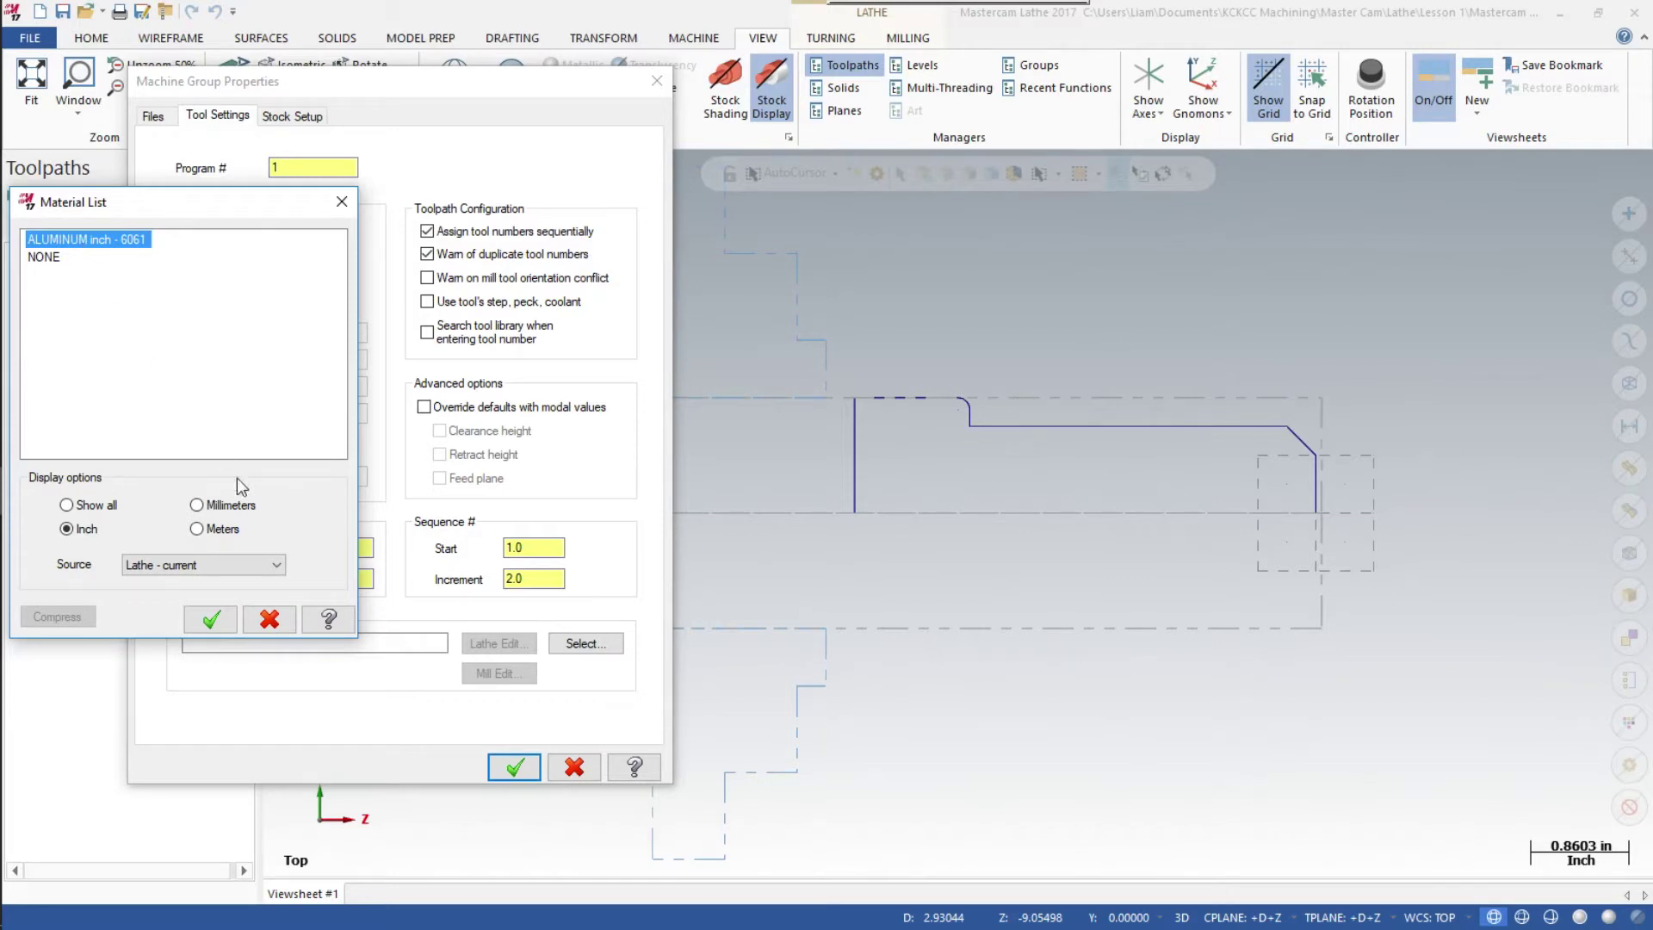
# Choose ALUMINUM inch - 6061 from the Lathe - library material source
pyautogui.click(274, 568)
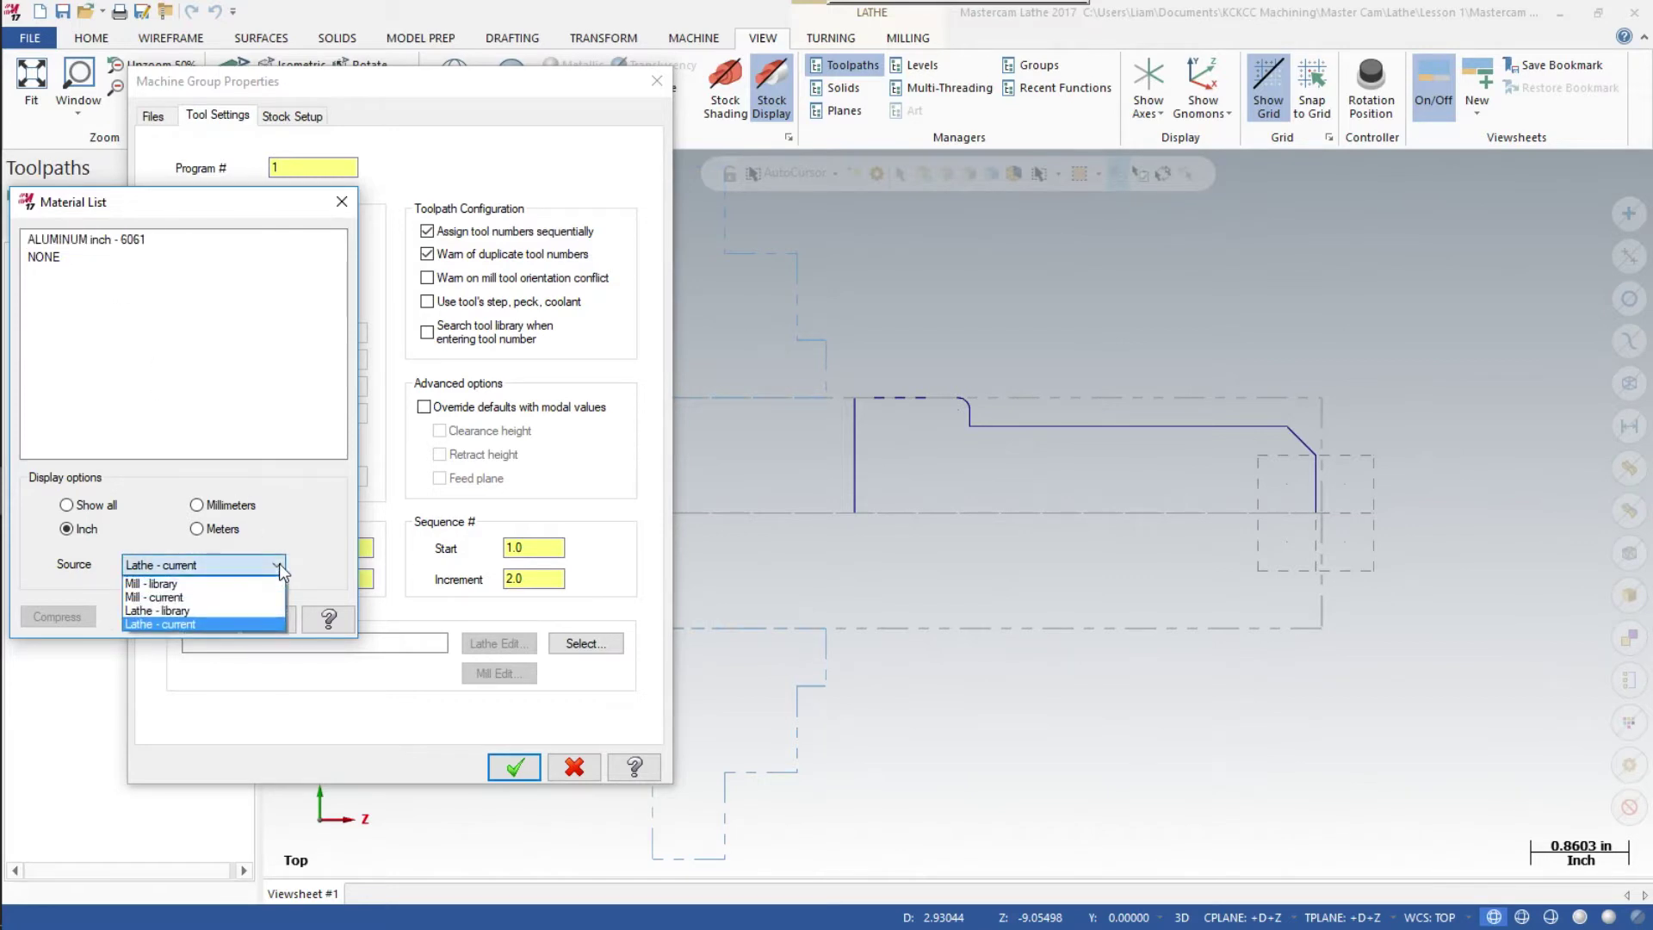
pyautogui.click(227, 610)
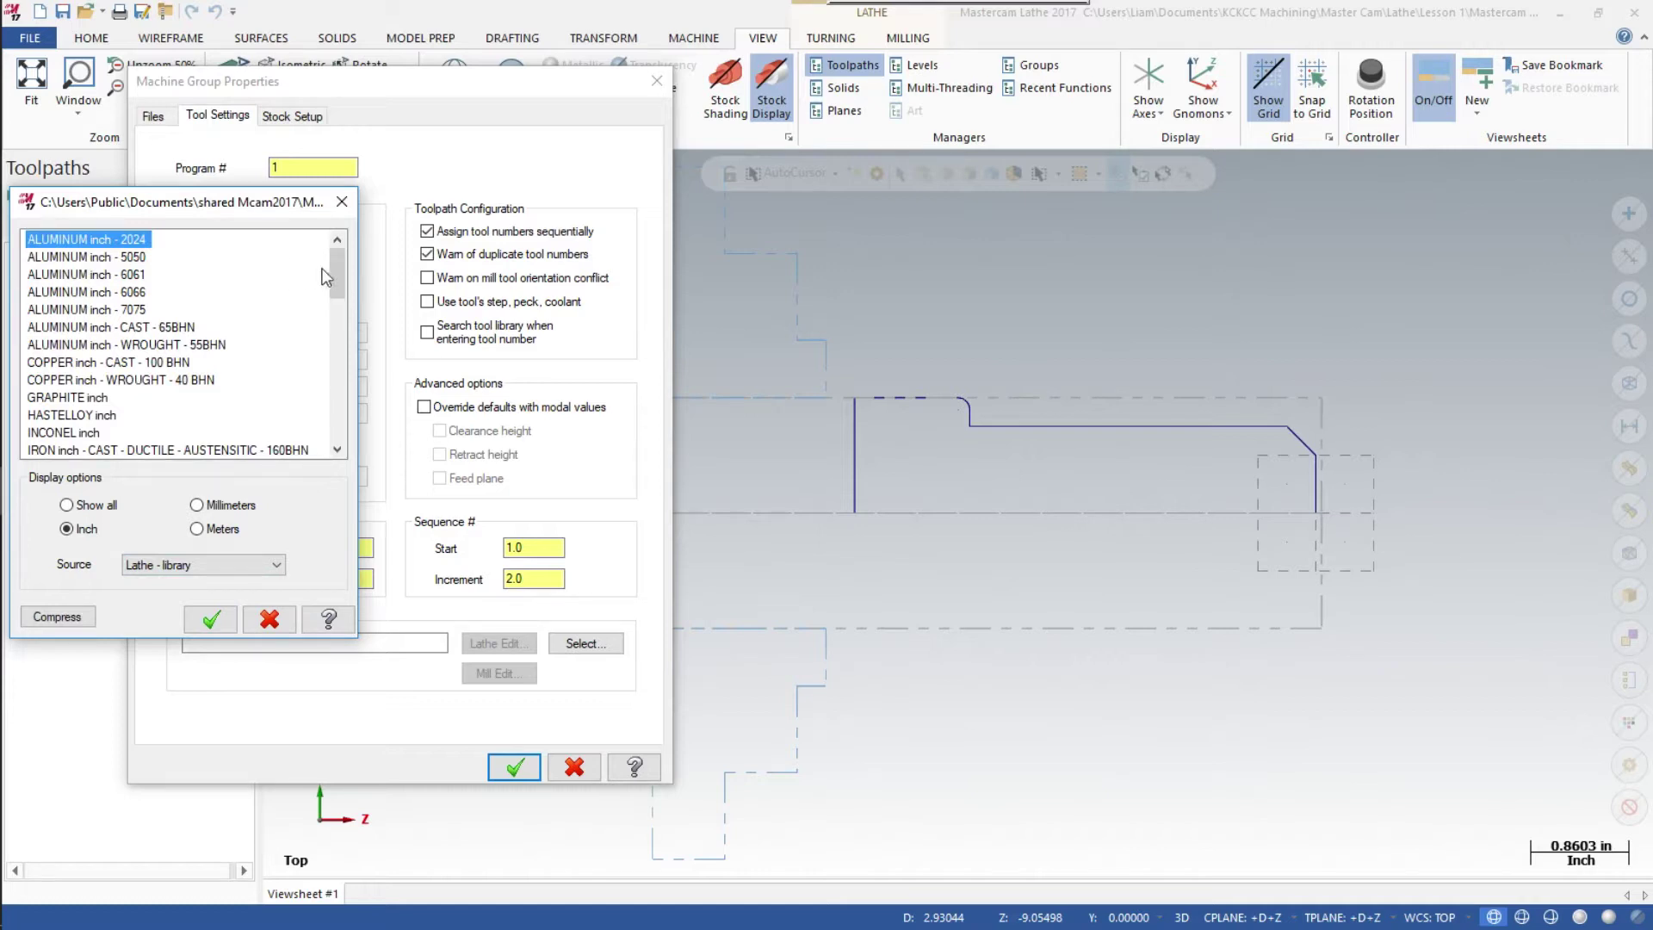
pyautogui.moveTo(337, 262)
pyautogui.mouseDown()
pyautogui.moveTo(346, 411)
pyautogui.moveTo(319, 245)
pyautogui.mouseUp()
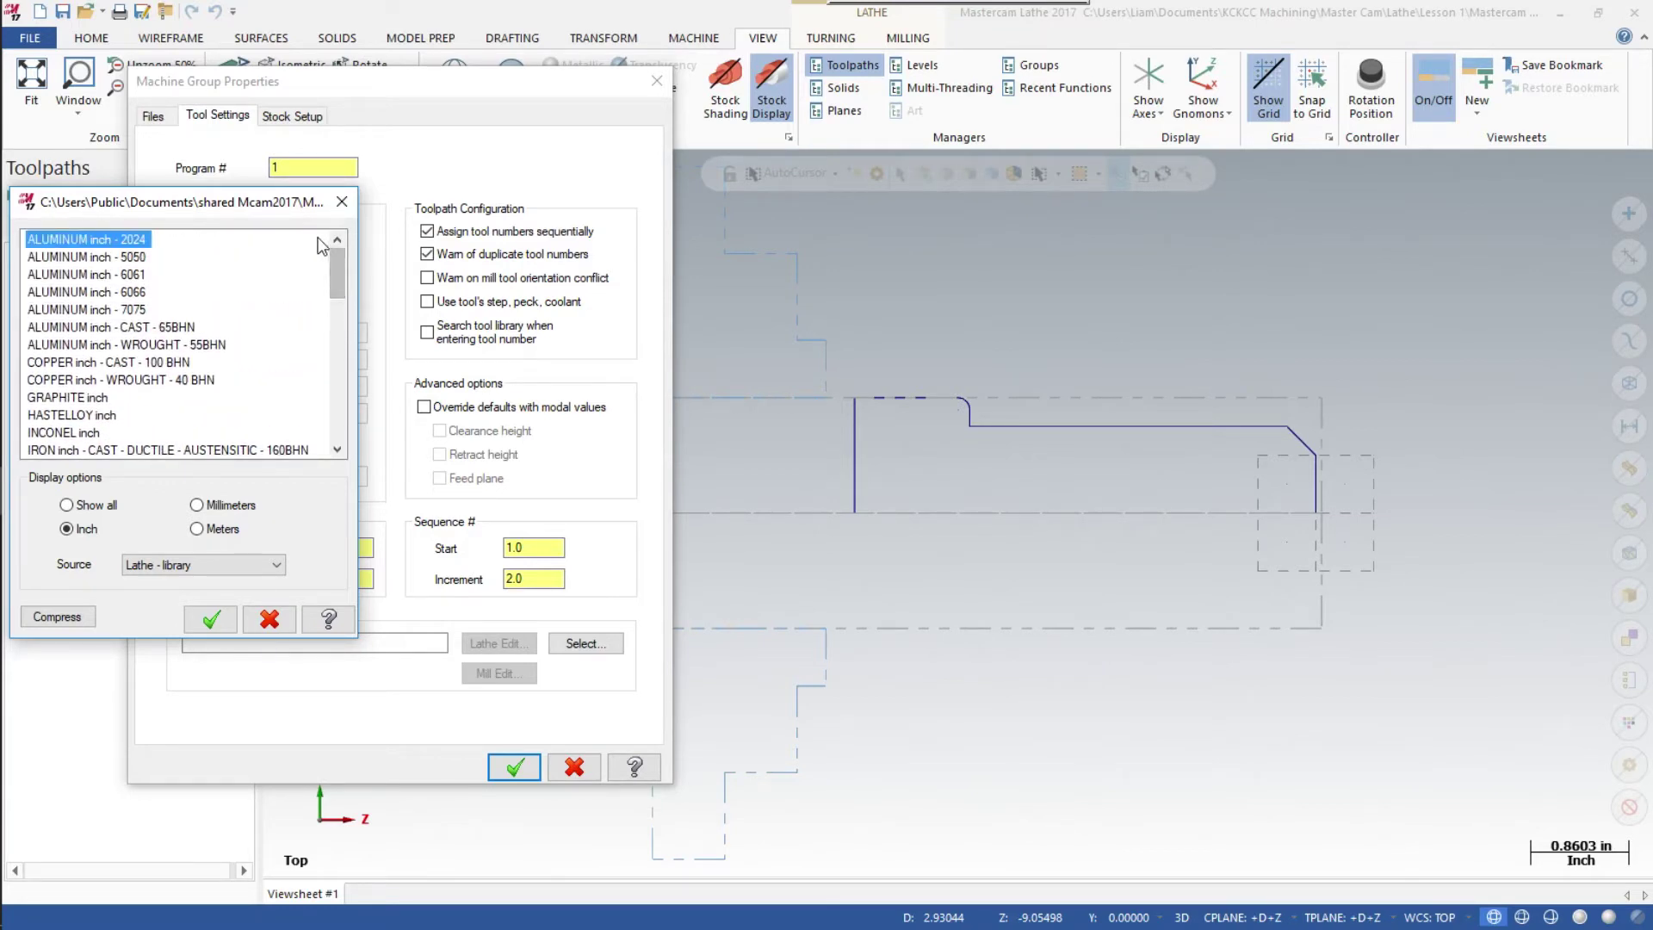
pyautogui.click(80, 275)
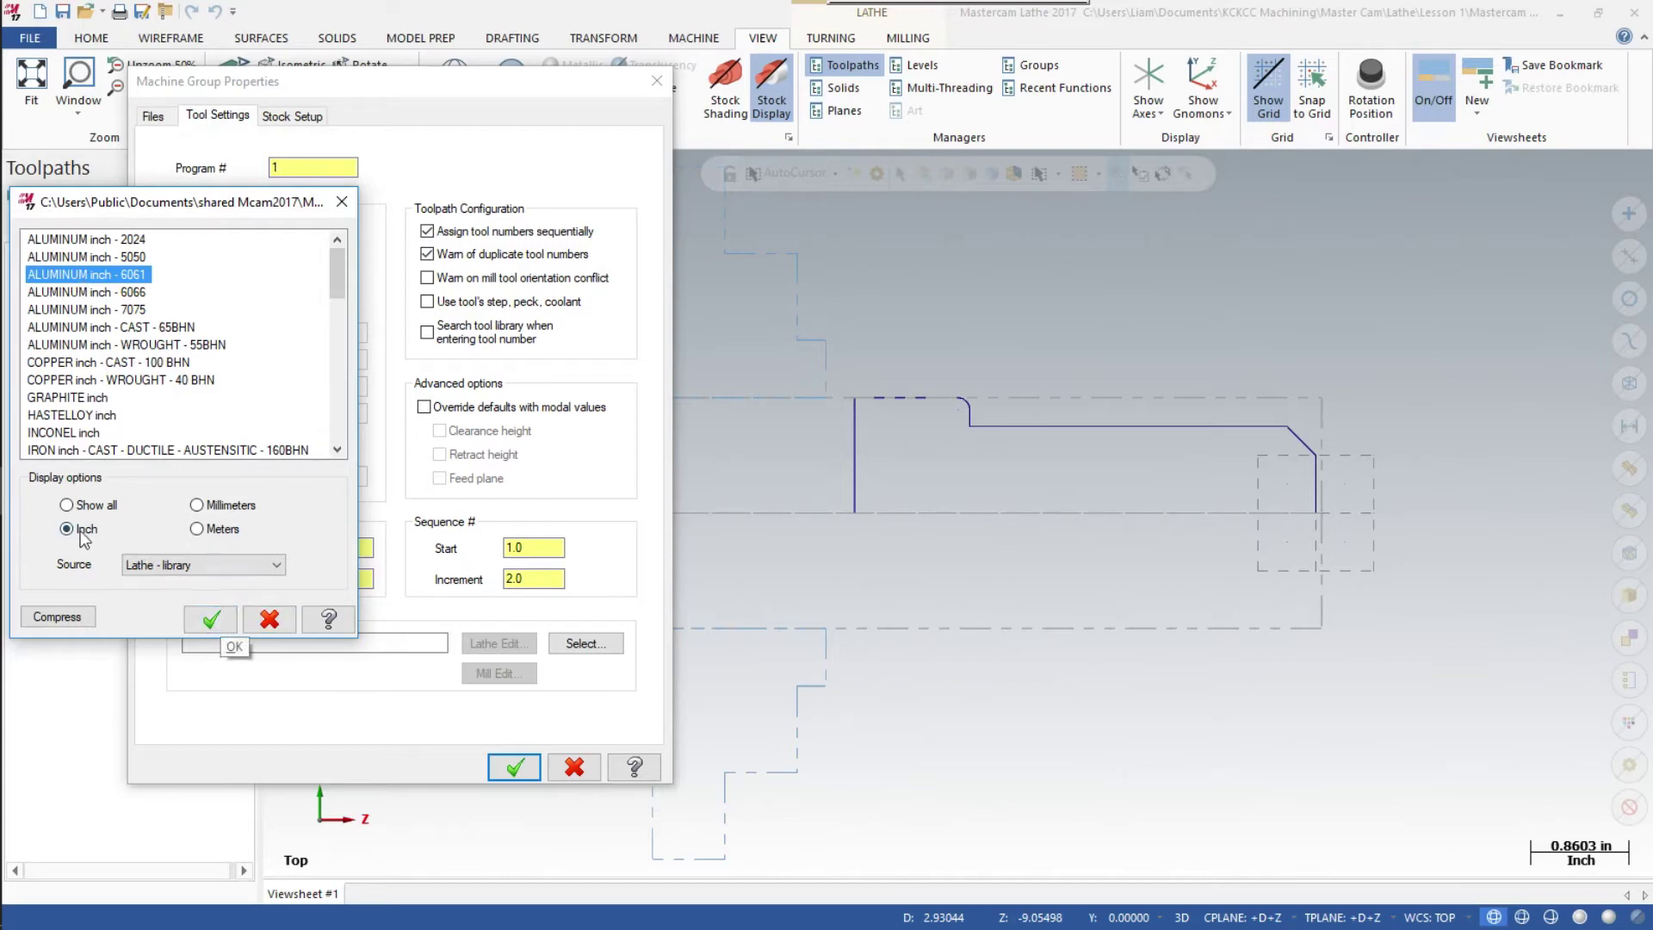
pyautogui.click(210, 618)
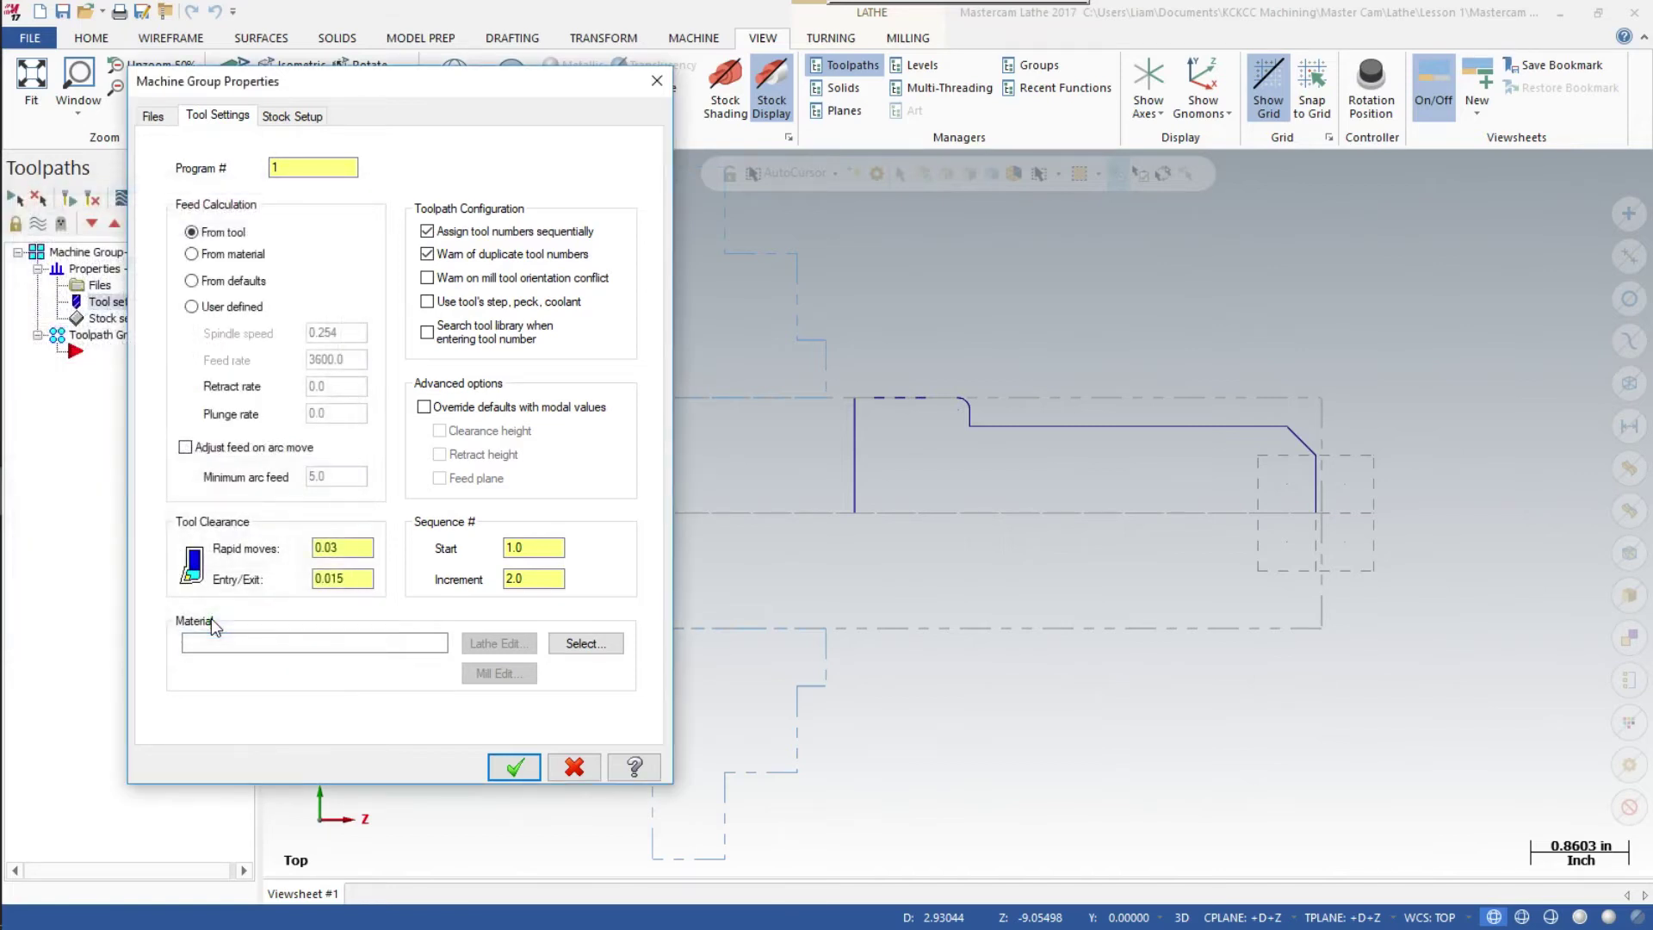
# Check Program # and sequence Start 1.0 and Increment 2.0, then accept the properties
pyautogui.click(299, 168)
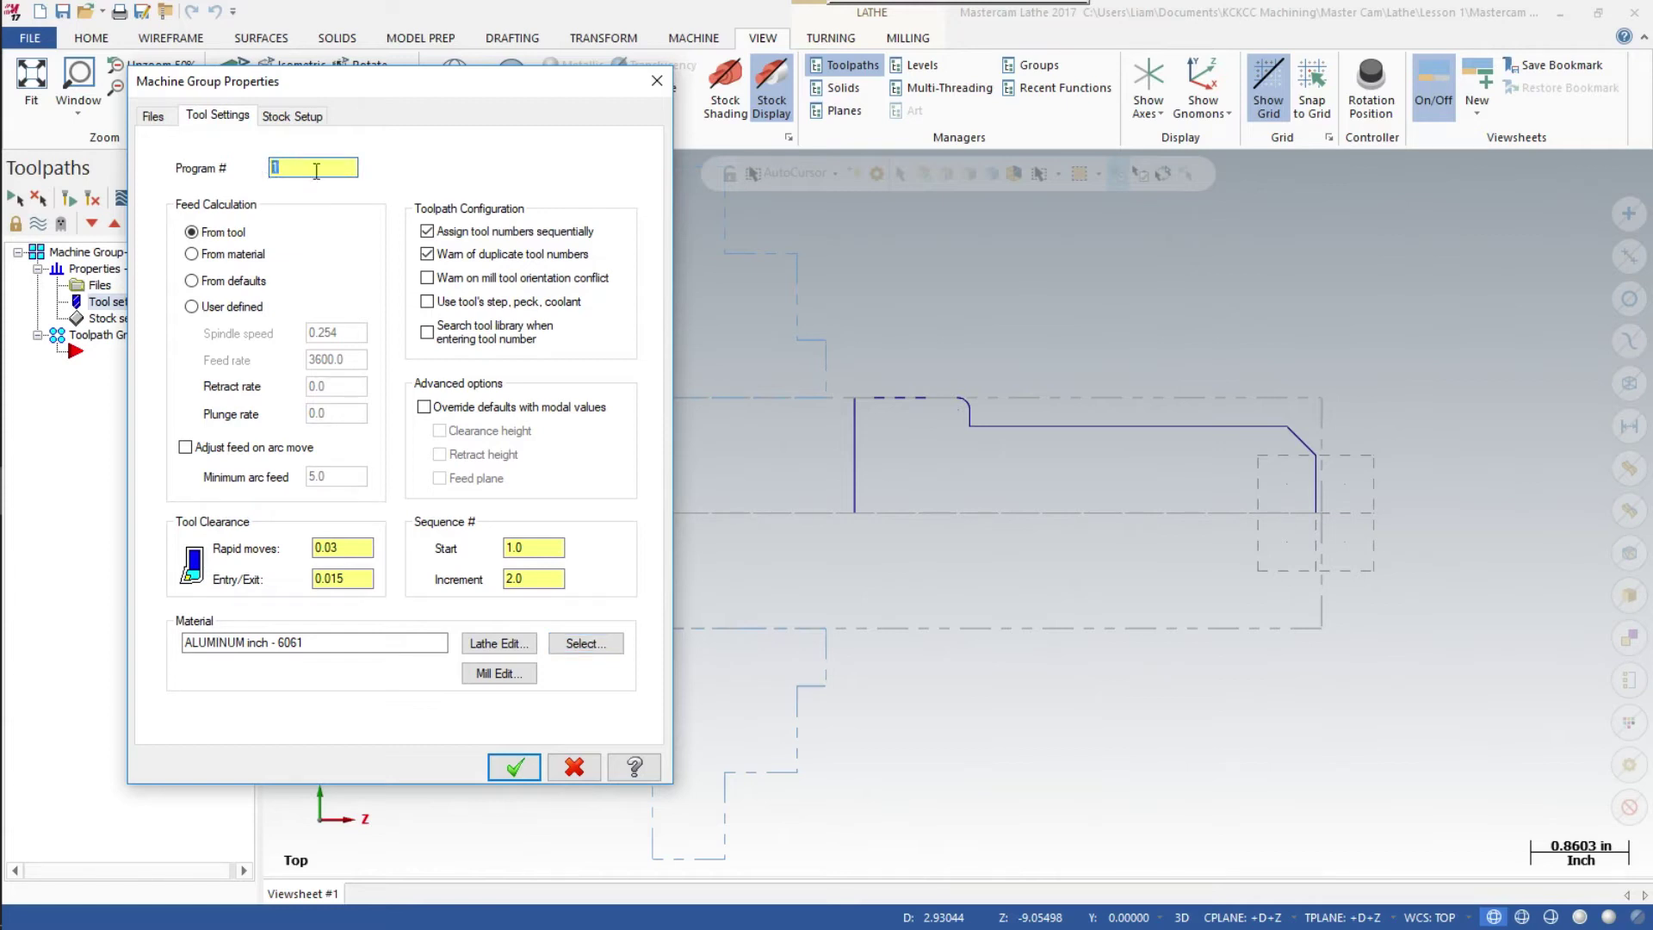
pyautogui.click(554, 548)
pyautogui.click(545, 579)
pyautogui.click(514, 545)
pyautogui.click(516, 769)
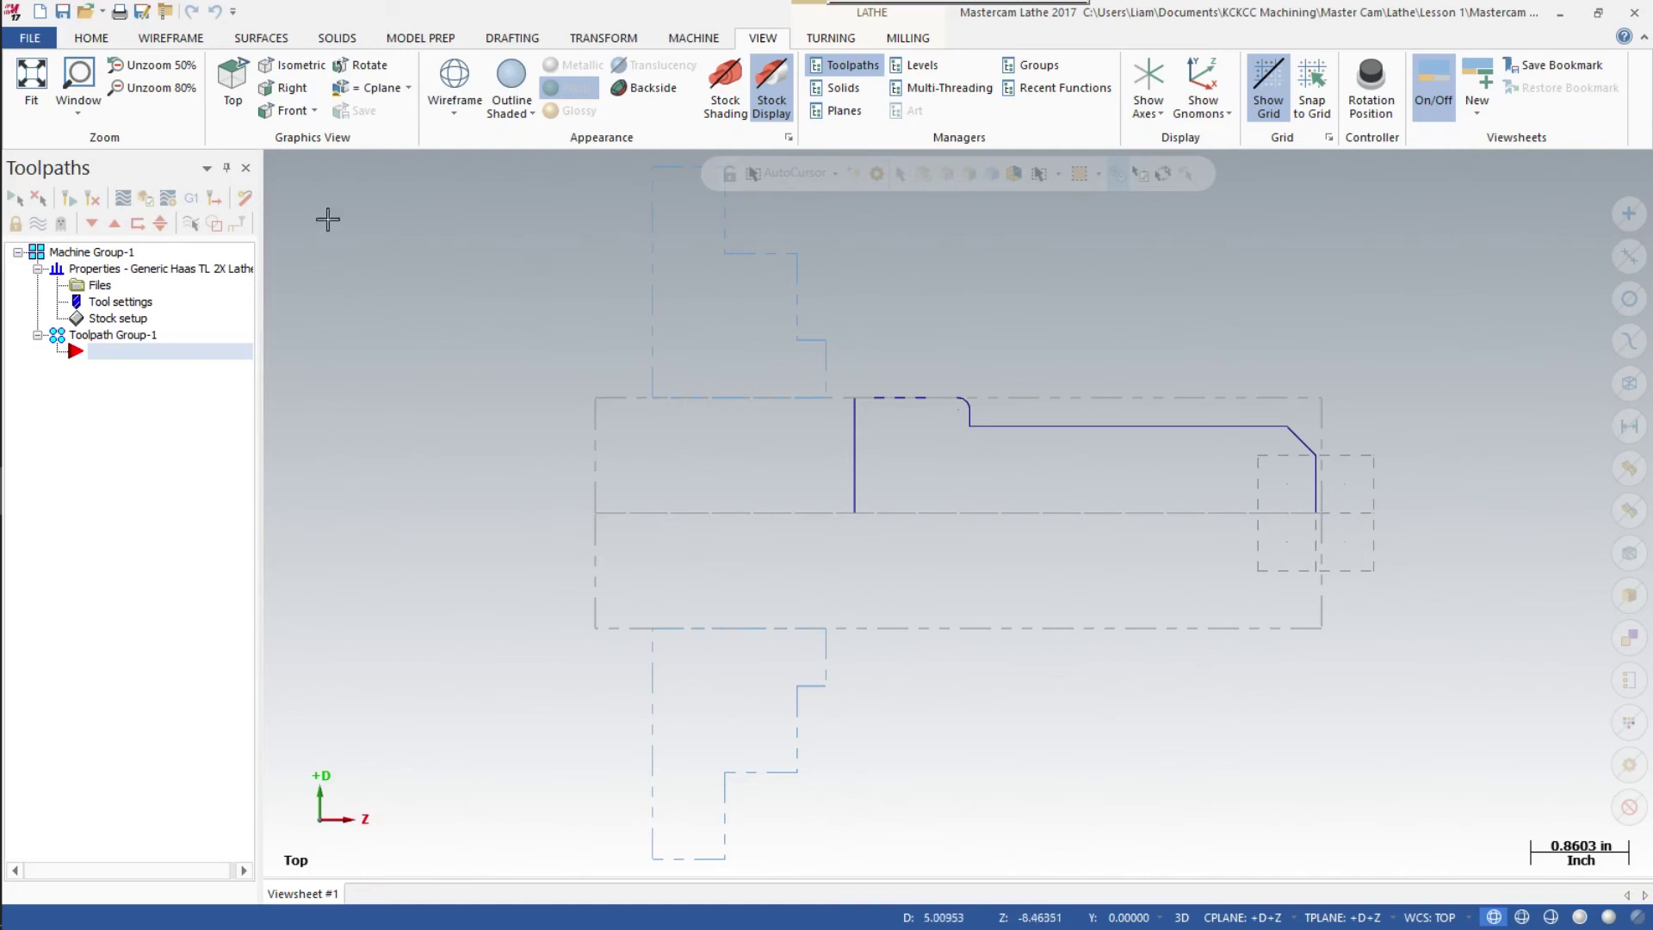
# Close the Toolpaths manager panel so the part and stock fill the graphics area
pyautogui.click(245, 169)
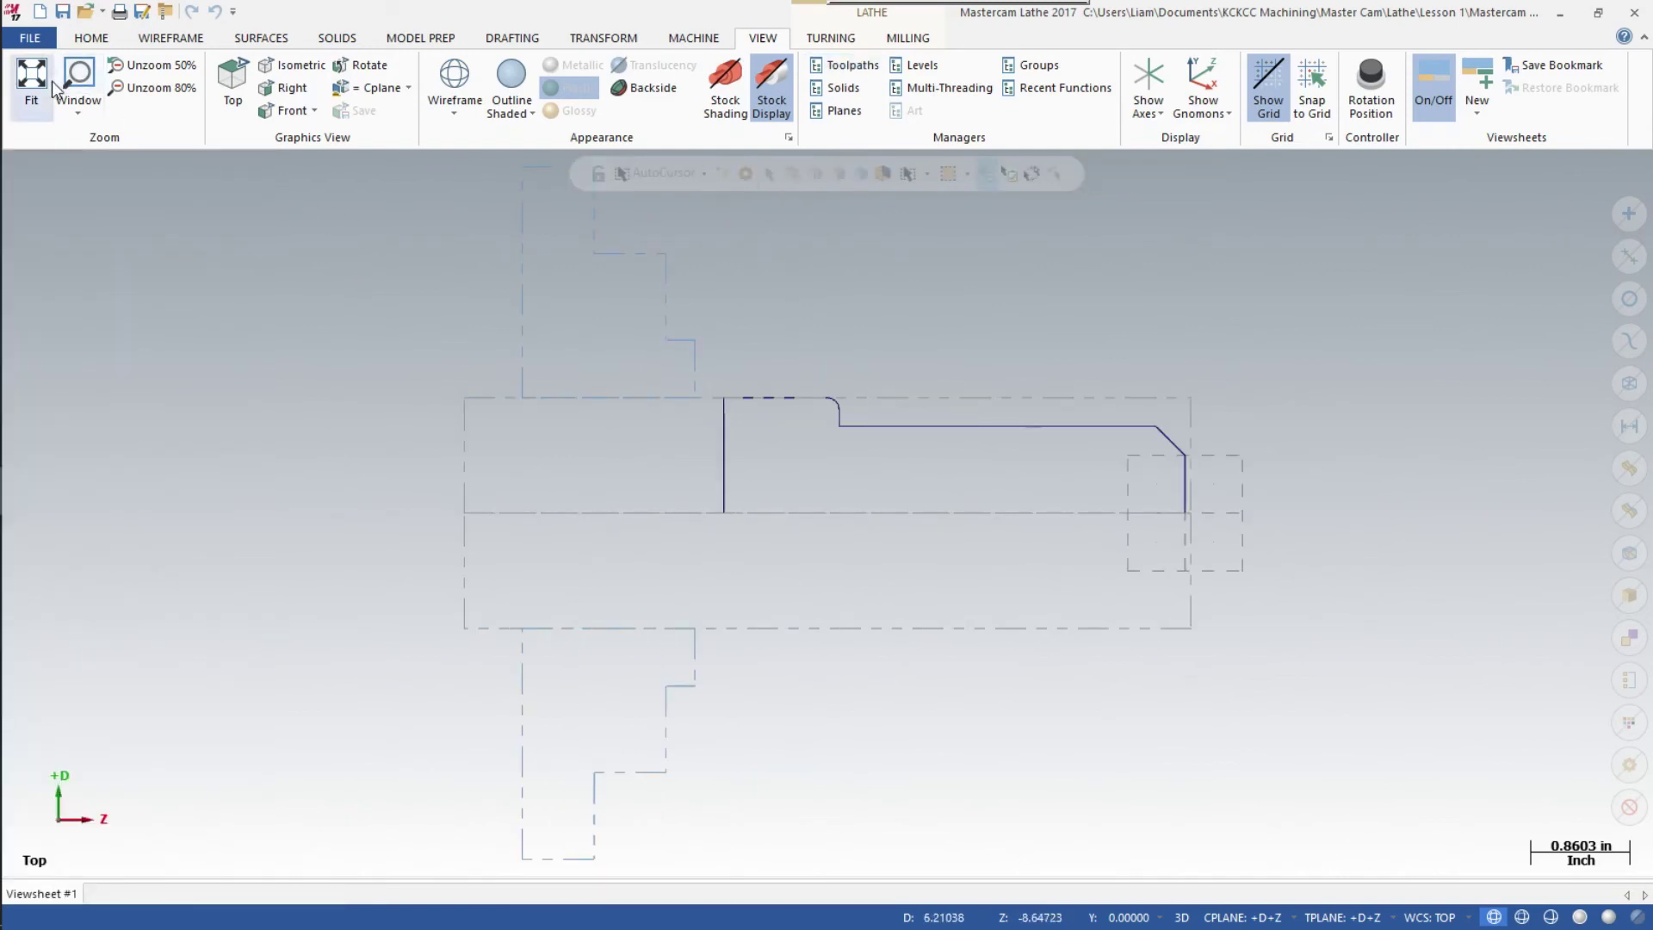